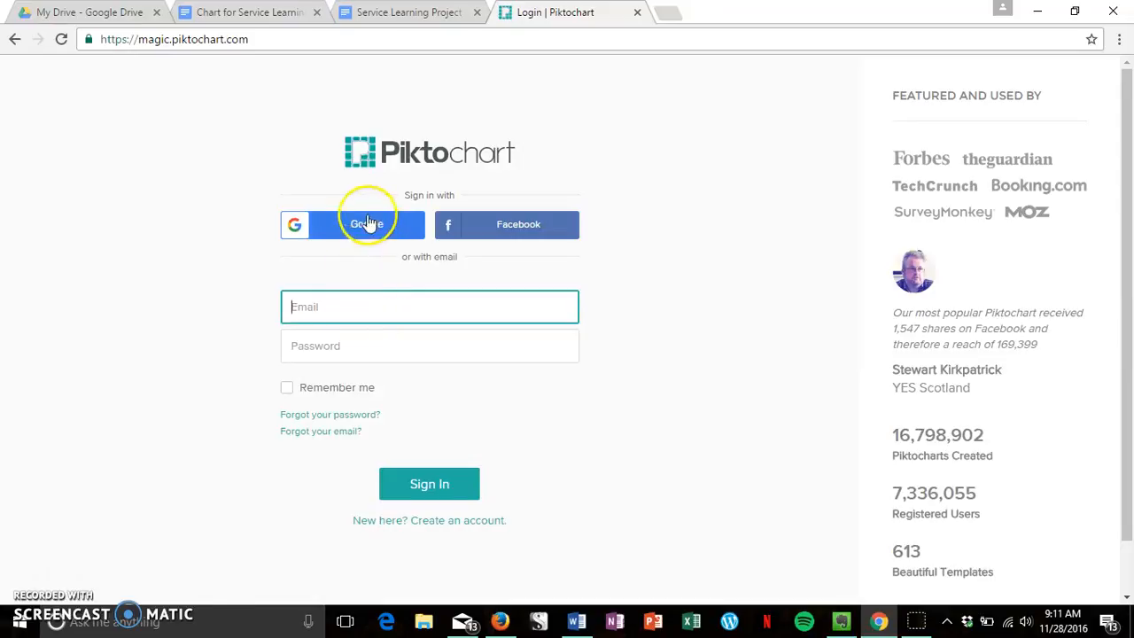
- Sign in to Piktochart with the Google account and open the infographic templates
{"action": "left_click", "coordinate": [369, 224]}
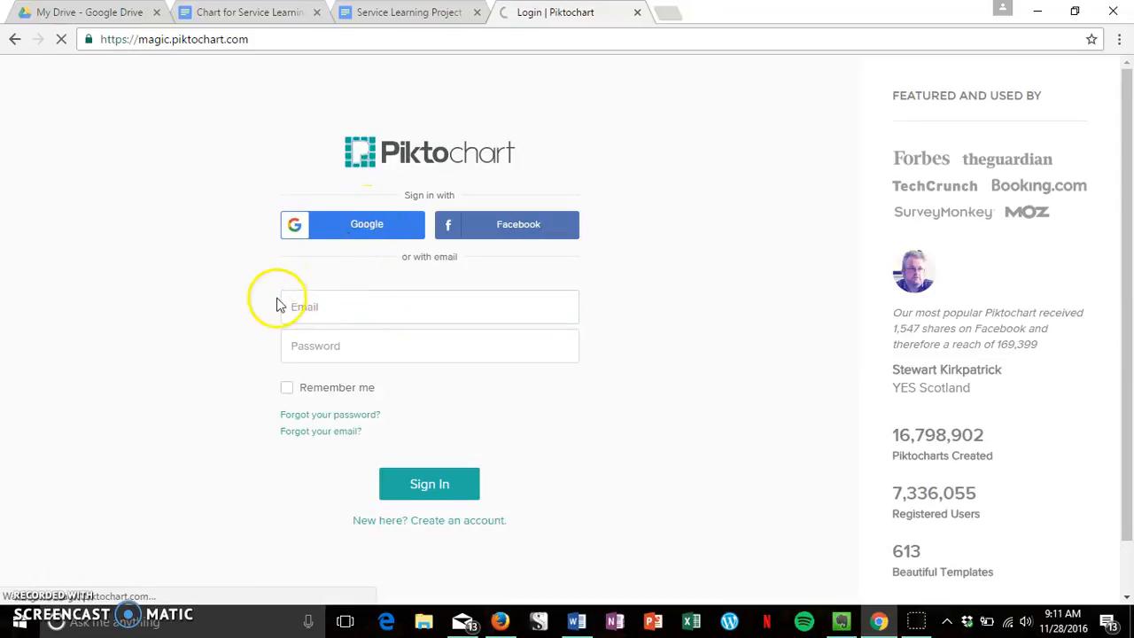
{"action": "mouse_move", "coordinate": [202, 499]}
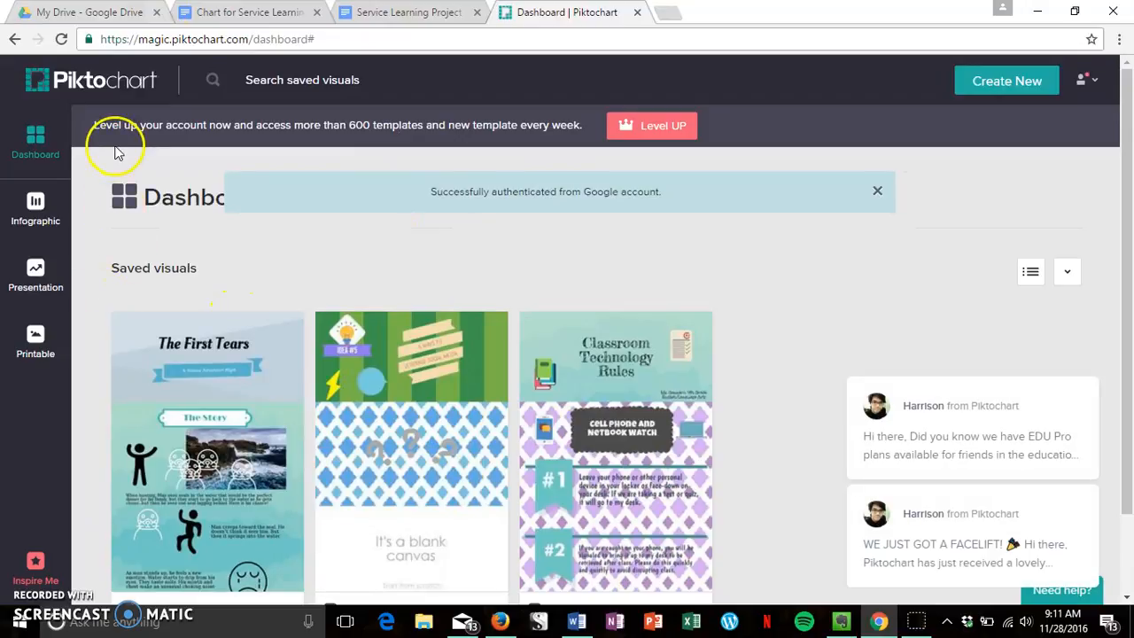
{"action": "left_click", "coordinate": [35, 211]}
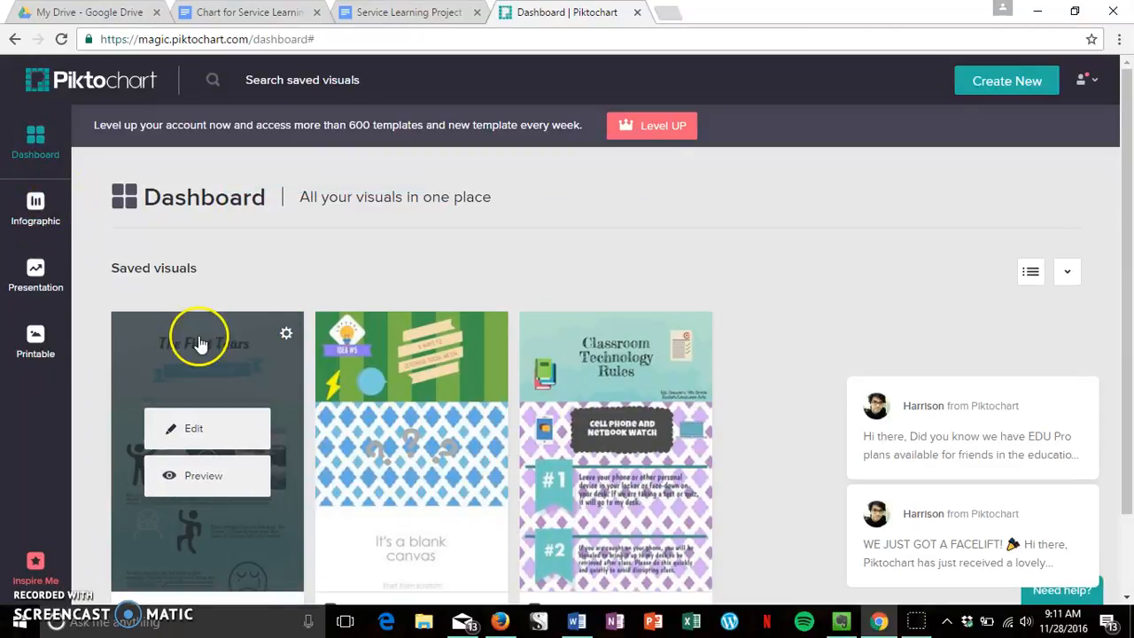
{"action": "left_click", "coordinate": [21, 202]}
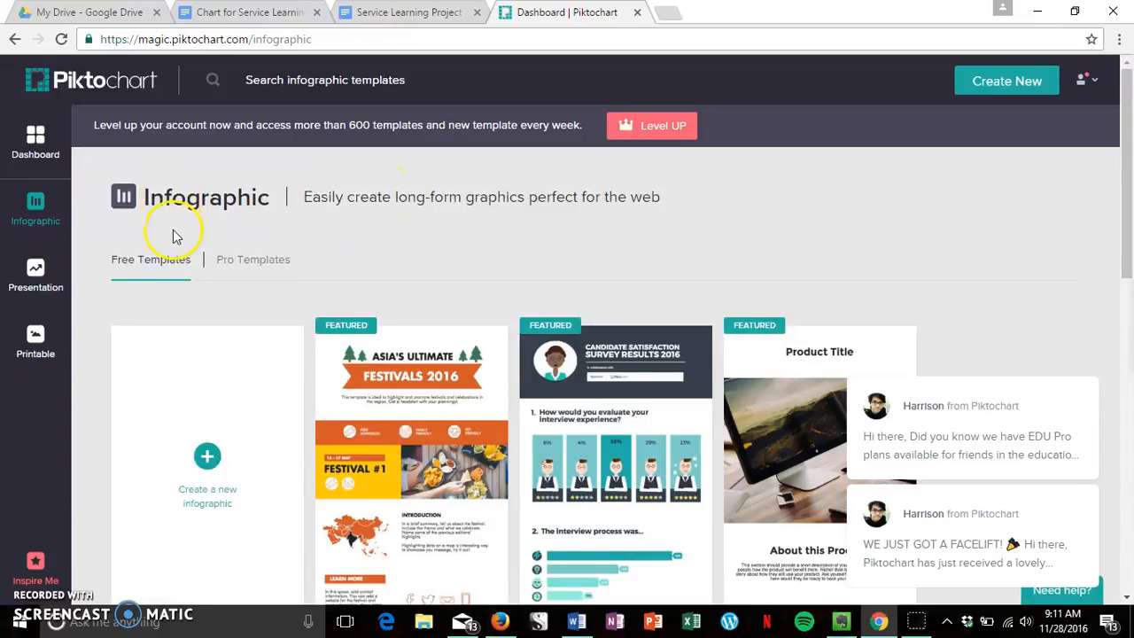
- Browse the free infographic templates and create a new infographic from the blank template
{"action": "scroll", "coordinate": [266, 238], "scroll_direction": "down", "scroll_amount": 1}
{"action": "scroll", "coordinate": [435, 204], "scroll_direction": "down", "scroll_amount": 2}
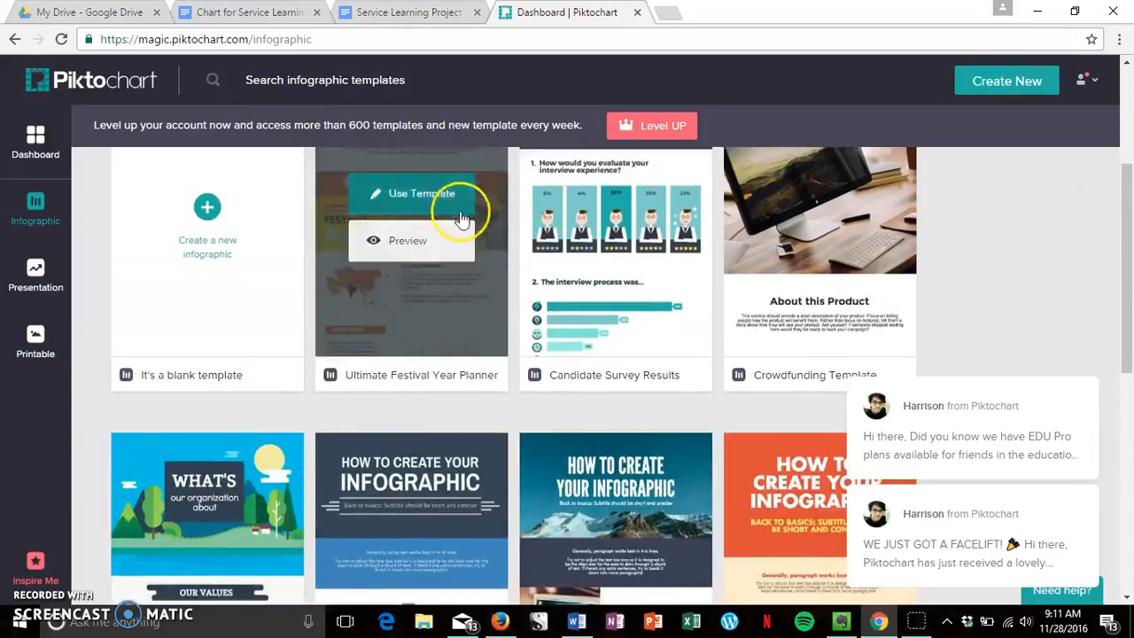
{"action": "scroll", "coordinate": [418, 312], "scroll_direction": "down", "scroll_amount": 3}
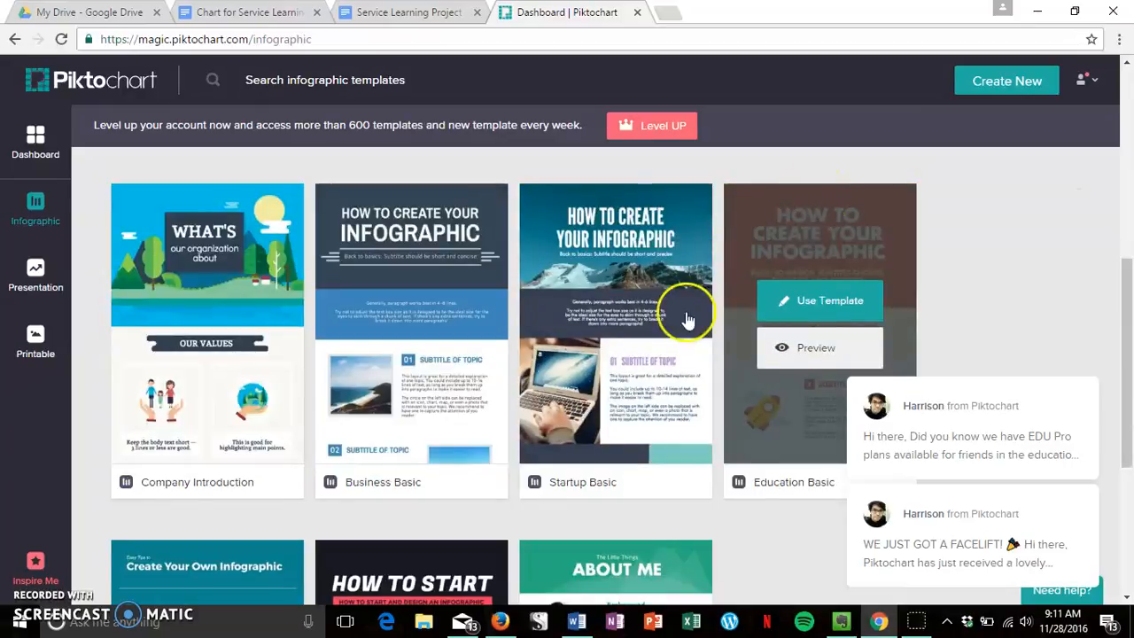
{"action": "scroll", "coordinate": [382, 276], "scroll_direction": "down", "scroll_amount": 4}
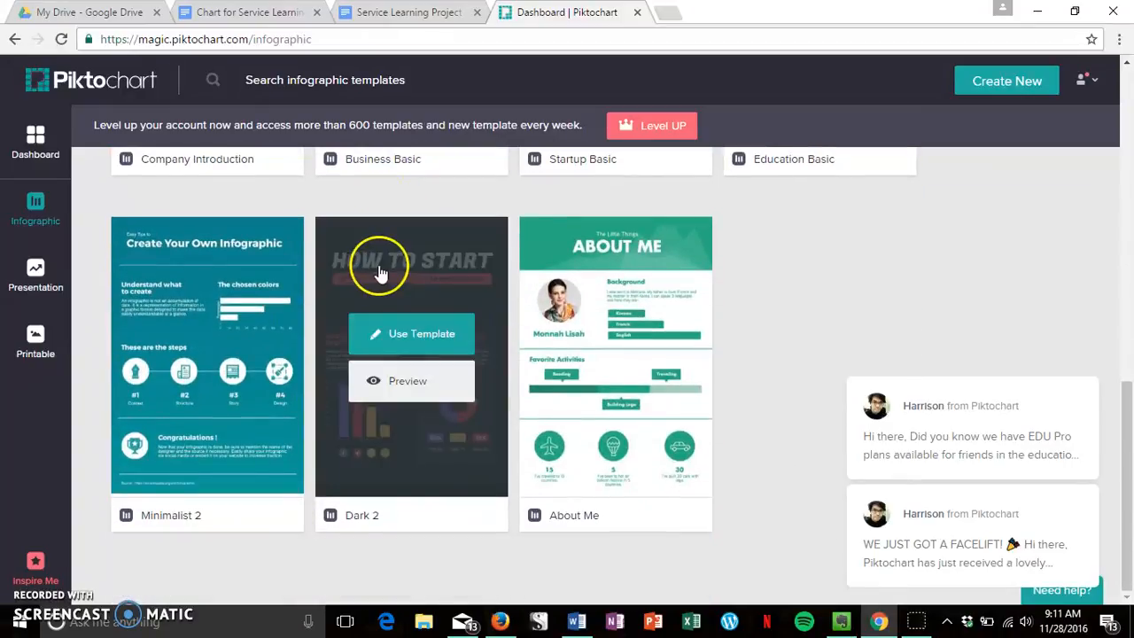
{"action": "scroll", "coordinate": [383, 292], "scroll_direction": "up", "scroll_amount": 10}
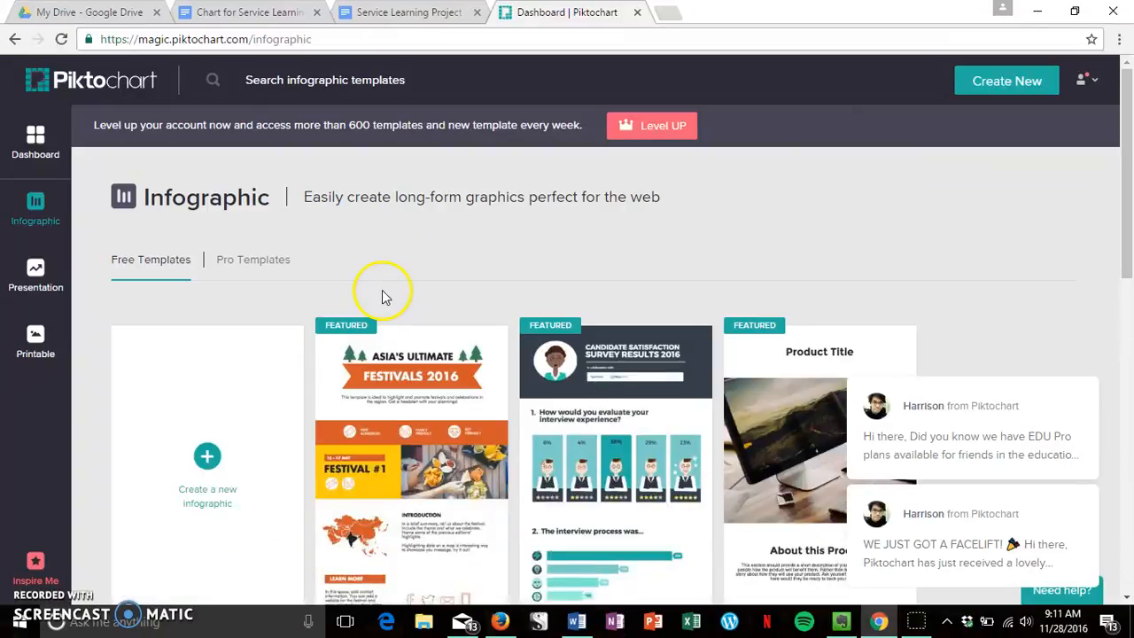
{"action": "left_click", "coordinate": [209, 456]}
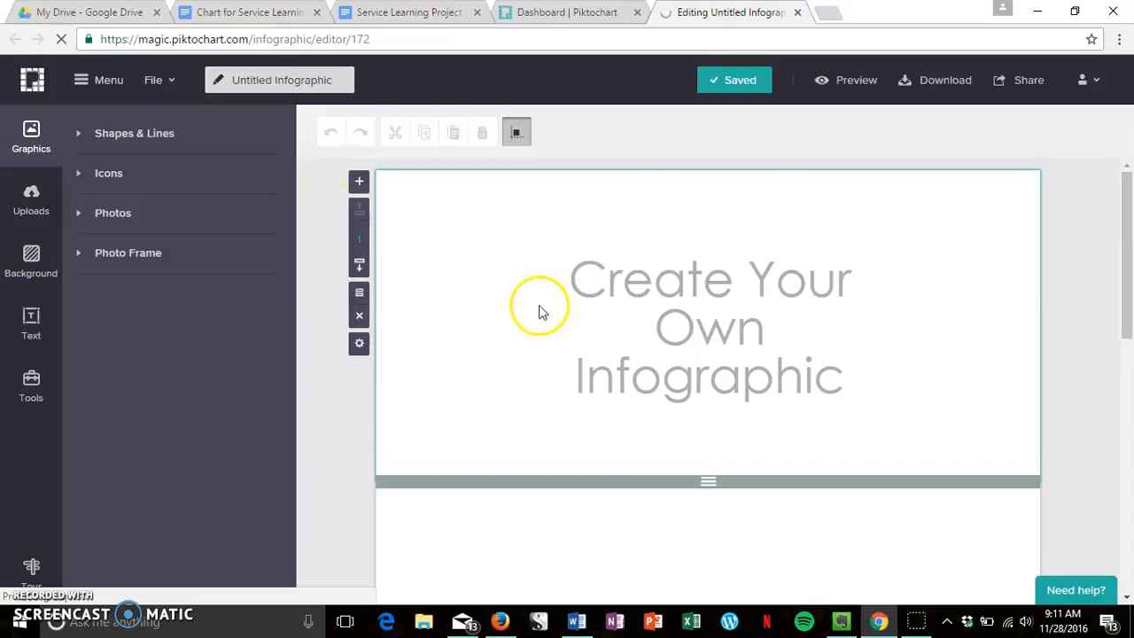
- Add a new empty block directly below the "Create Your Own Infographic" title block
{"action": "scroll", "coordinate": [606, 412], "scroll_direction": "down", "scroll_amount": 5}
{"action": "scroll", "coordinate": [592, 391], "scroll_direction": "down", "scroll_amount": 3}
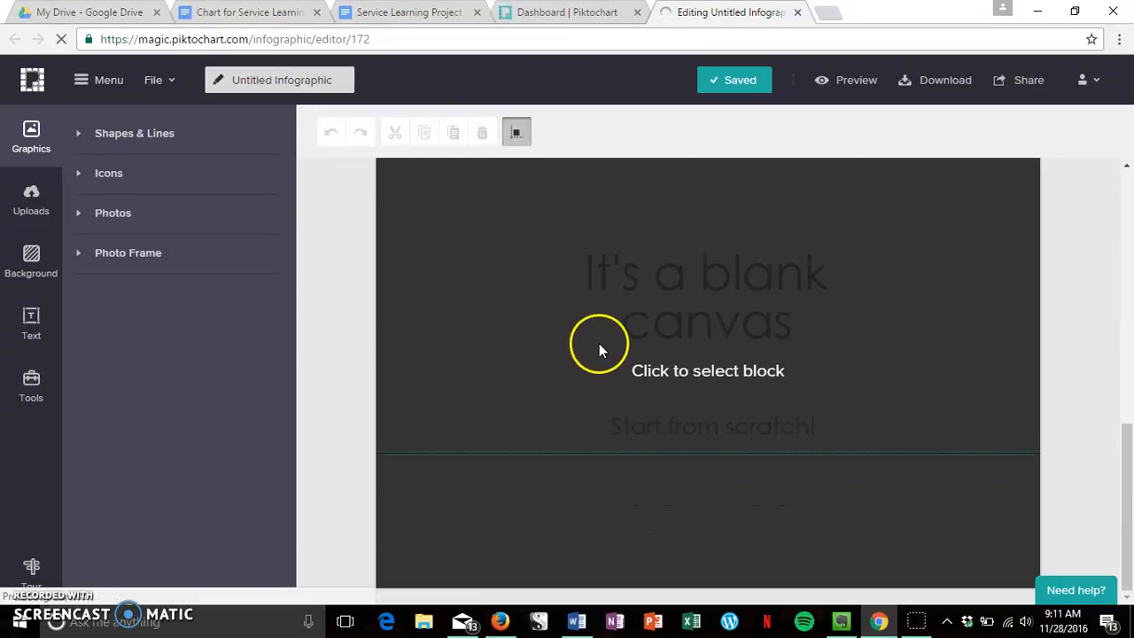
{"action": "scroll", "coordinate": [675, 379], "scroll_direction": "up", "scroll_amount": 8}
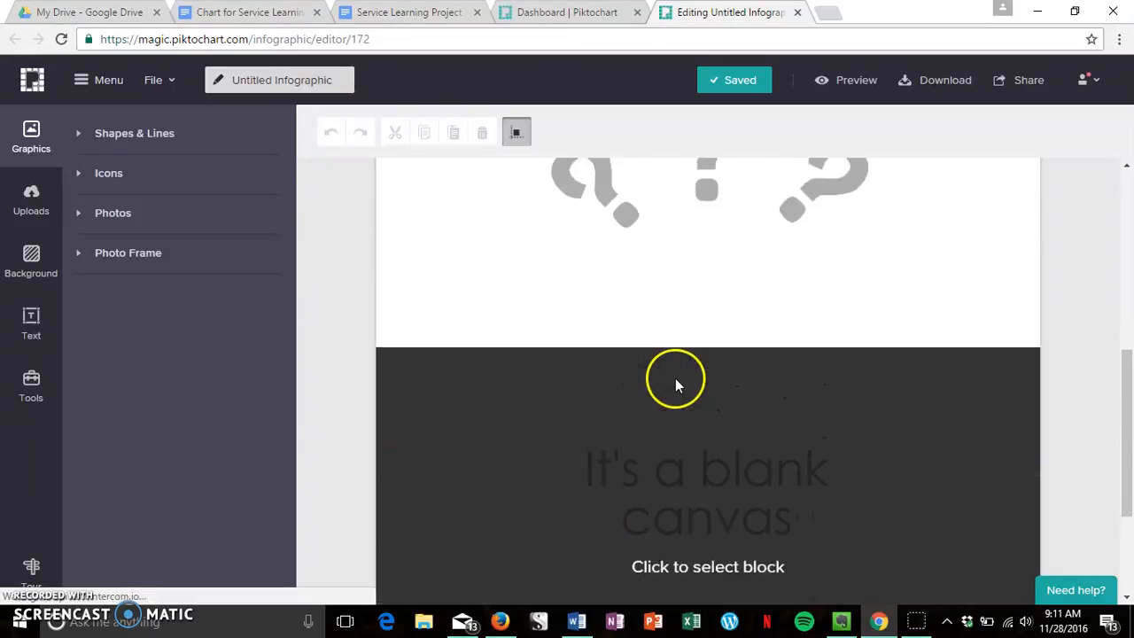
{"action": "scroll", "coordinate": [678, 372], "scroll_direction": "up", "scroll_amount": 1}
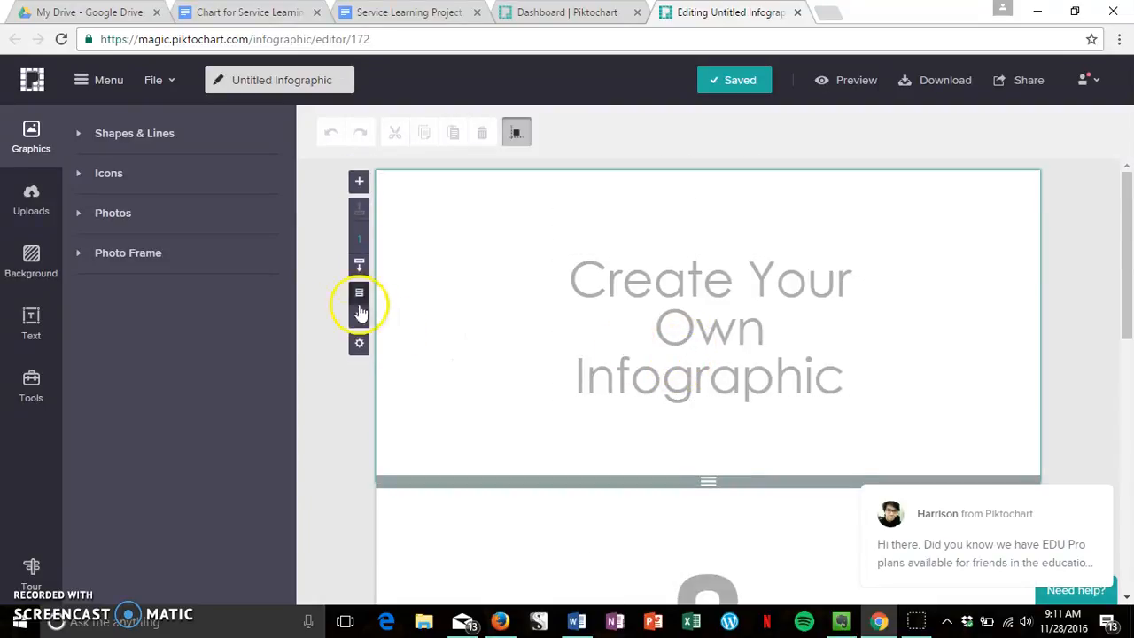
{"action": "left_click", "coordinate": [358, 181]}
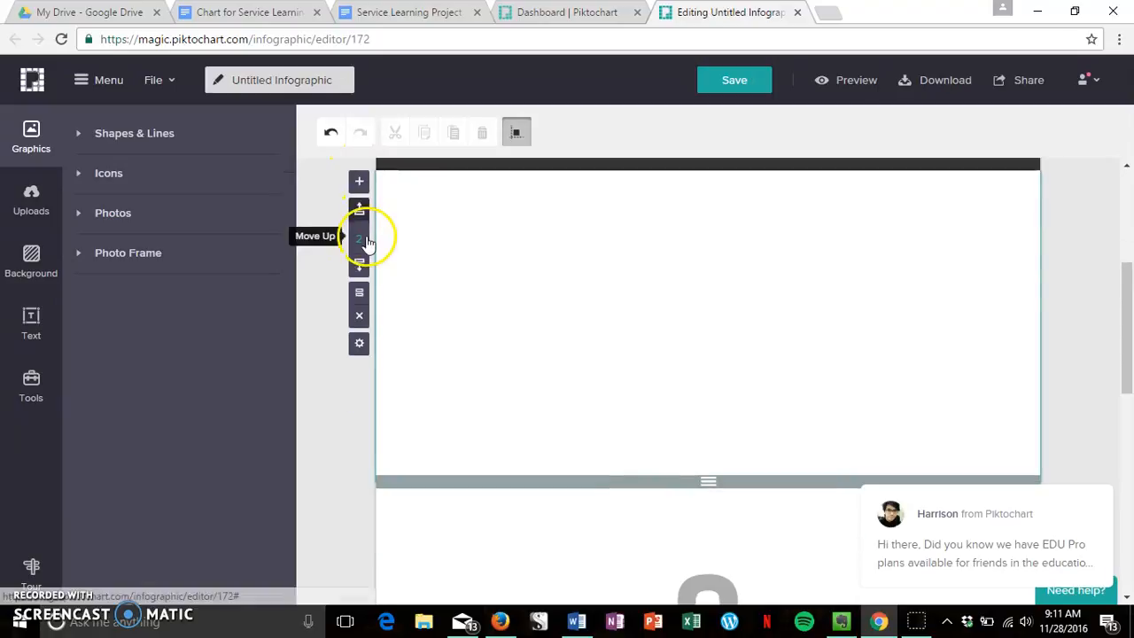
{"action": "scroll", "coordinate": [615, 248], "scroll_direction": "up", "scroll_amount": 3}
{"action": "scroll", "coordinate": [446, 461], "scroll_direction": "down", "scroll_amount": 3}
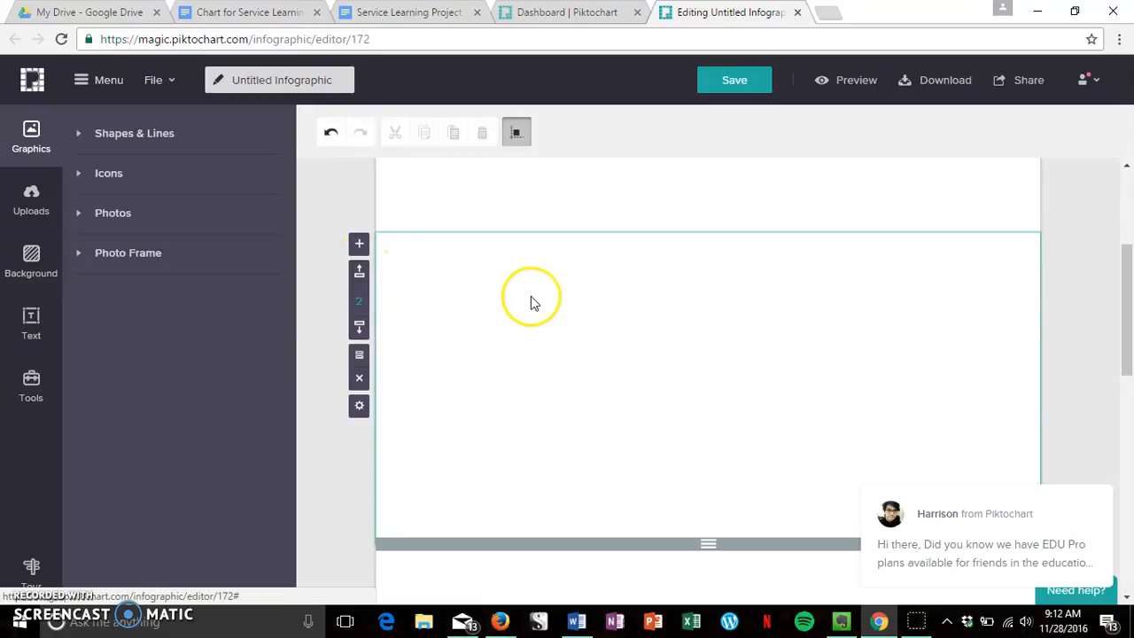
{"action": "scroll", "coordinate": [533, 303], "scroll_direction": "up", "scroll_amount": 1}
{"action": "scroll", "coordinate": [531, 296], "scroll_direction": "up", "scroll_amount": 2}
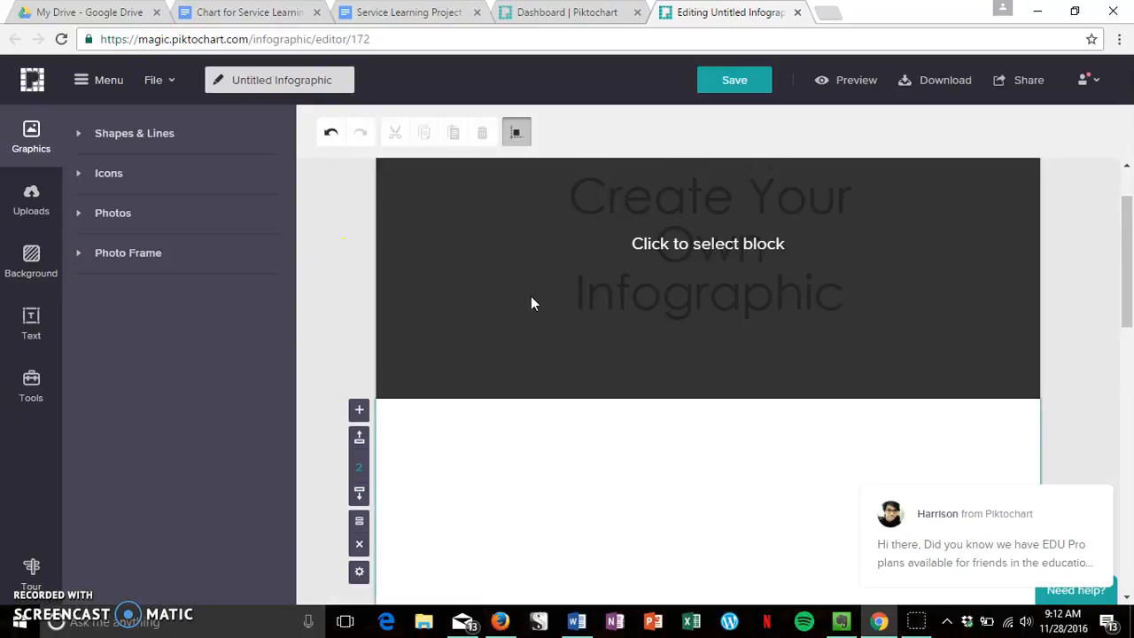
{"action": "scroll", "coordinate": [531, 296], "scroll_direction": "down", "scroll_amount": 2}
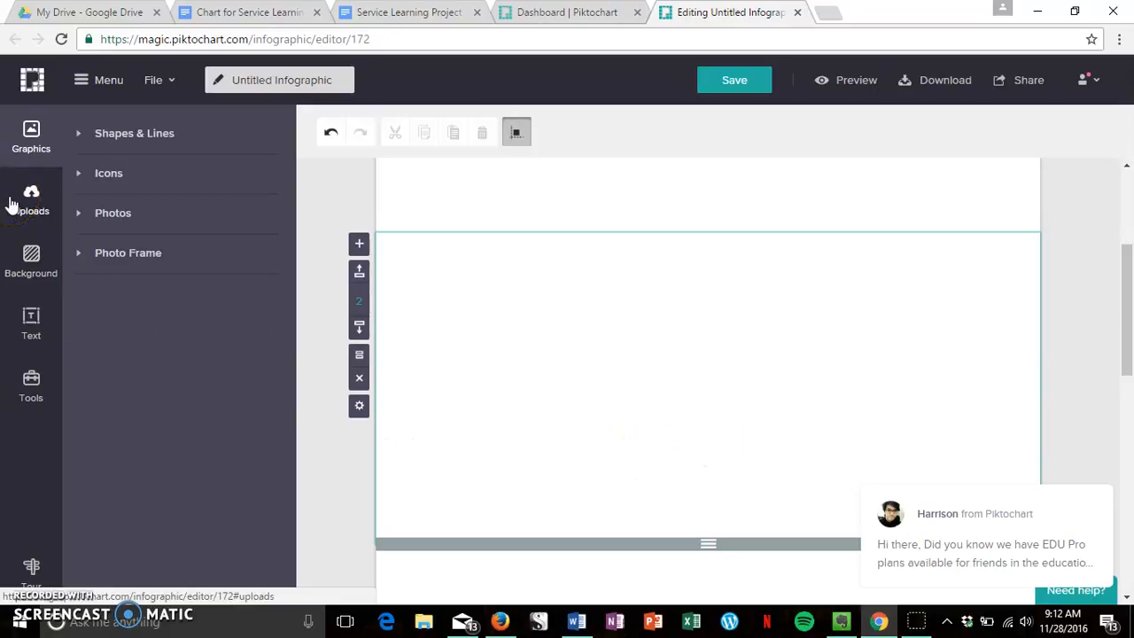
- Extend the height of the new second block by pulling its lower edge down
{"action": "scroll", "coordinate": [546, 410], "scroll_direction": "down", "scroll_amount": 3}
{"action": "left_click_drag", "start_coordinate": [710, 289], "coordinate": [752, 509]}
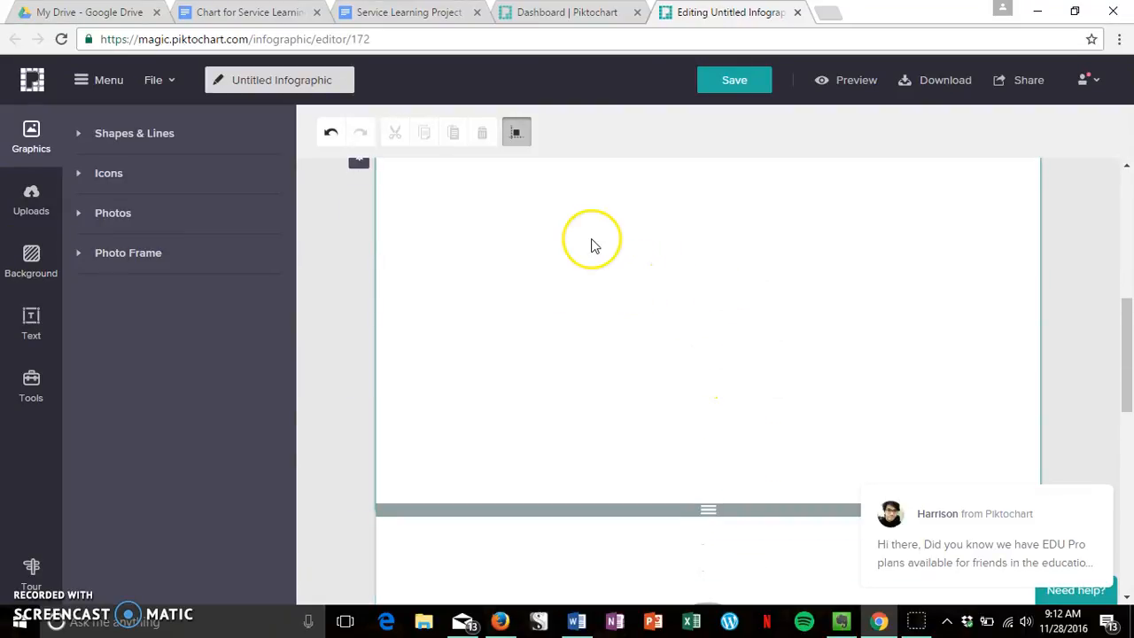
{"action": "left_click", "coordinate": [594, 245]}
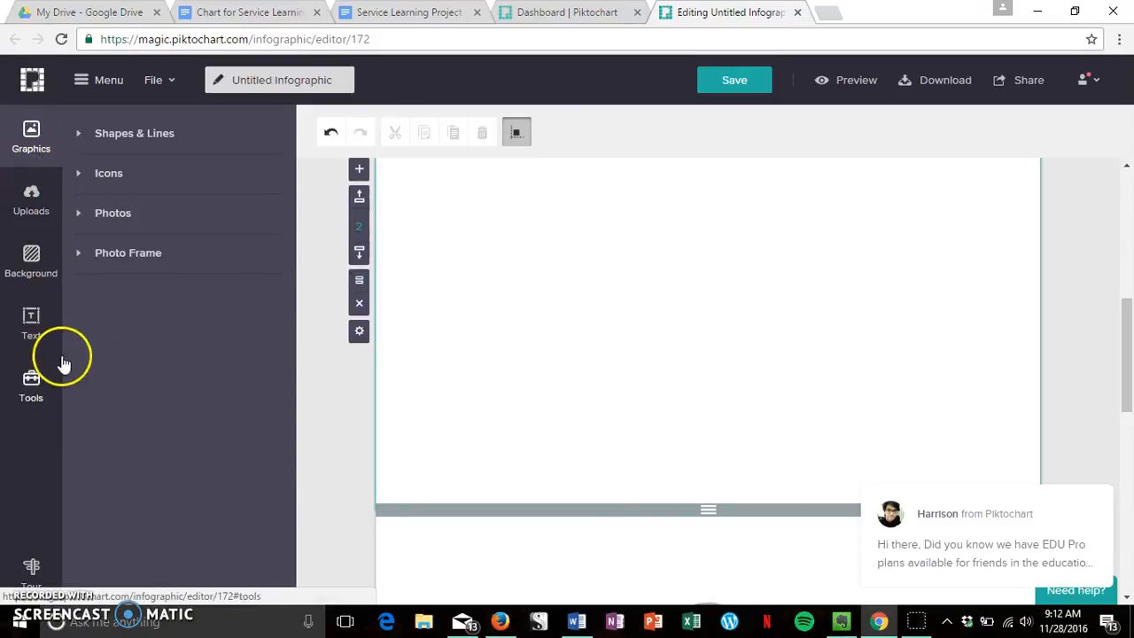
{"action": "scroll", "coordinate": [770, 310], "scroll_direction": "up", "scroll_amount": 4}
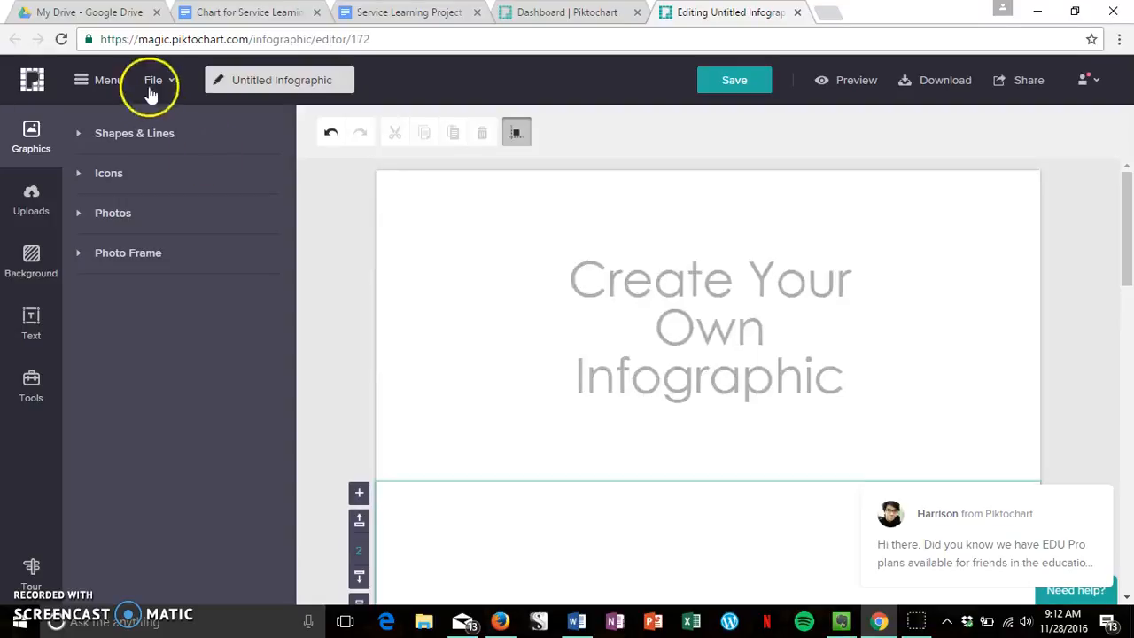
- Look over the available shapes and lines, and search the icon library for "lightning"
{"action": "left_click", "coordinate": [27, 141]}
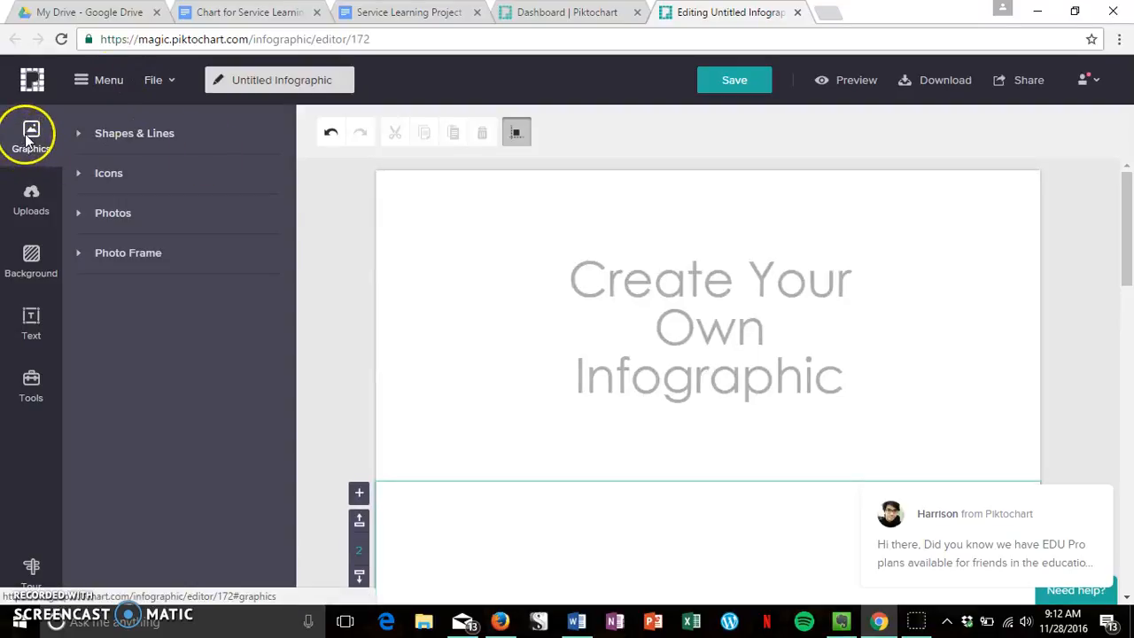
{"action": "left_click", "coordinate": [113, 135]}
{"action": "scroll", "coordinate": [197, 297], "scroll_direction": "down", "scroll_amount": 1}
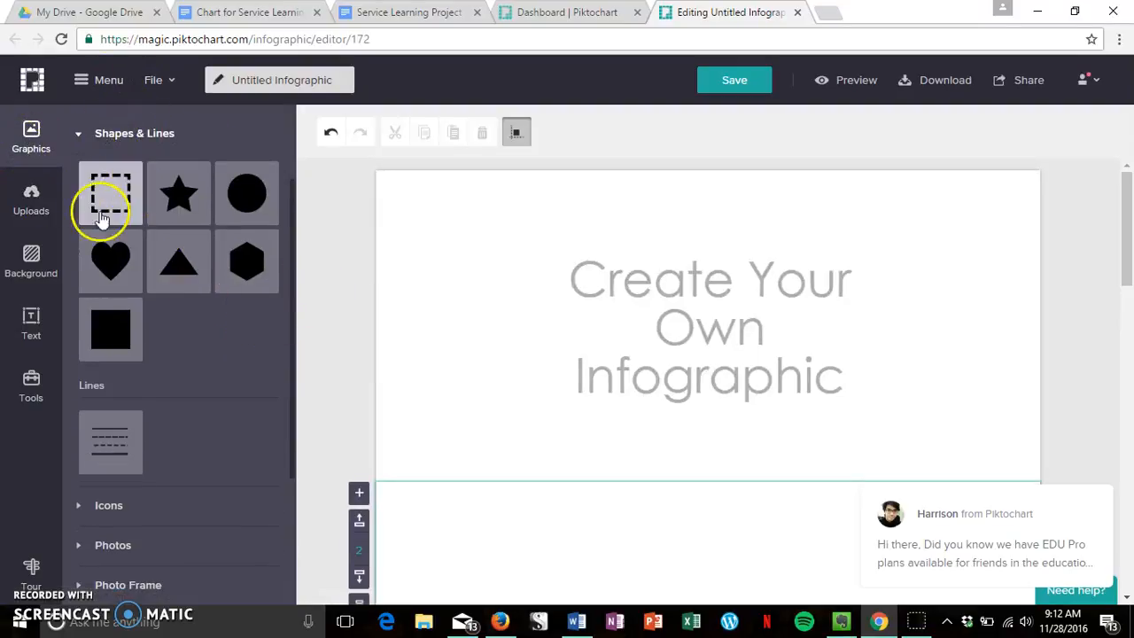
{"action": "left_click", "coordinate": [135, 516]}
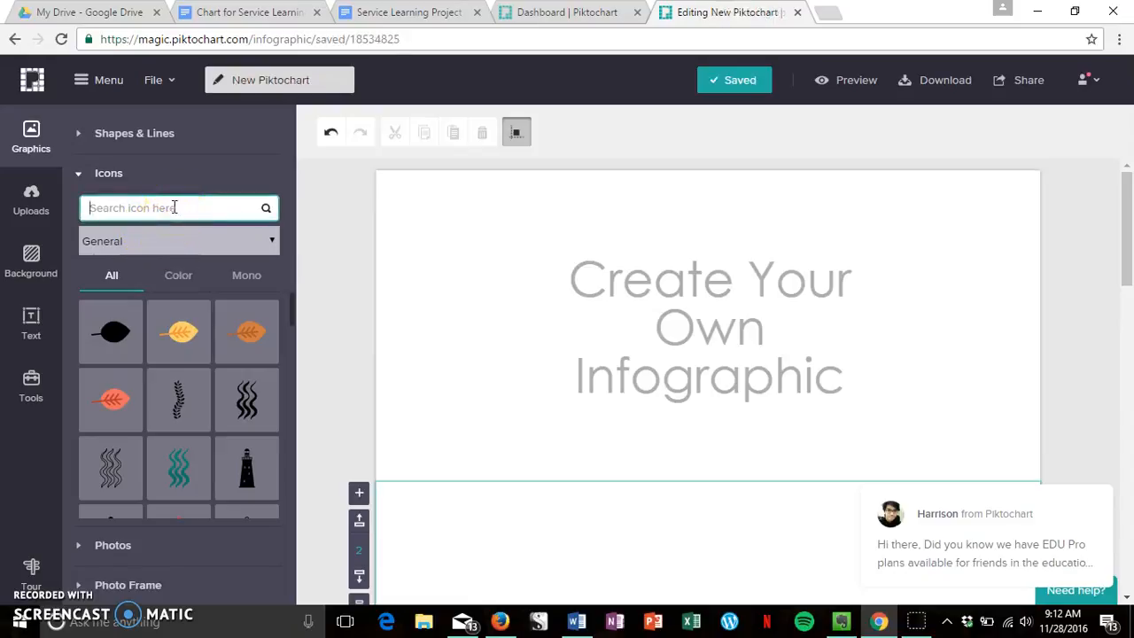
{"action": "type", "text": "lightning"}
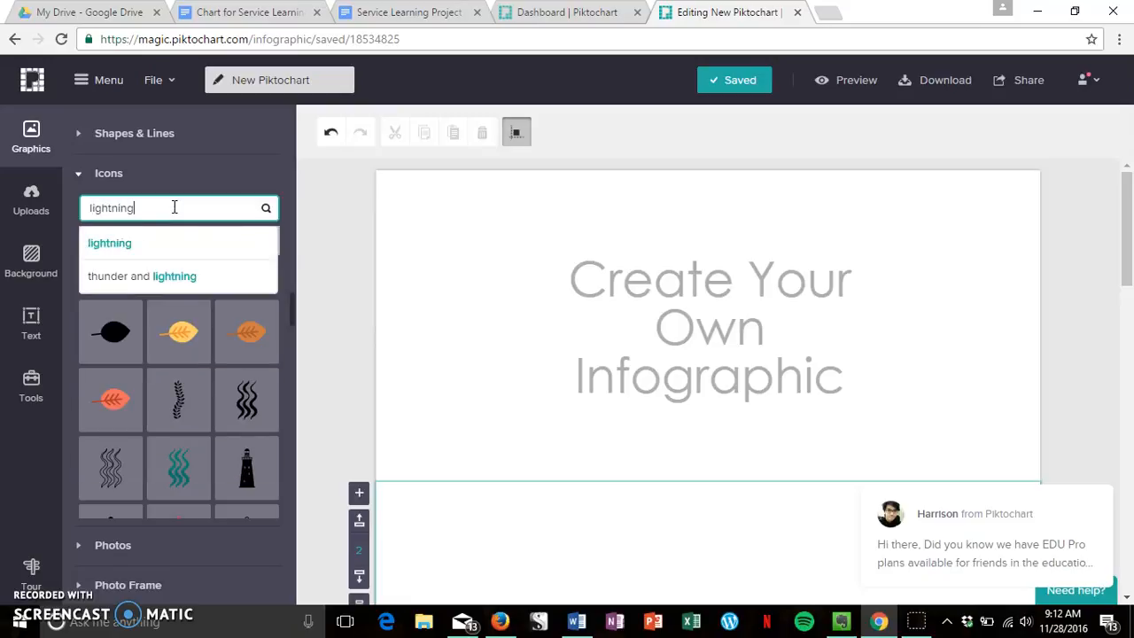
{"action": "key", "text": "Return"}
- Browse the People icon category, viewing its color and mono versions
{"action": "left_click", "coordinate": [142, 241]}
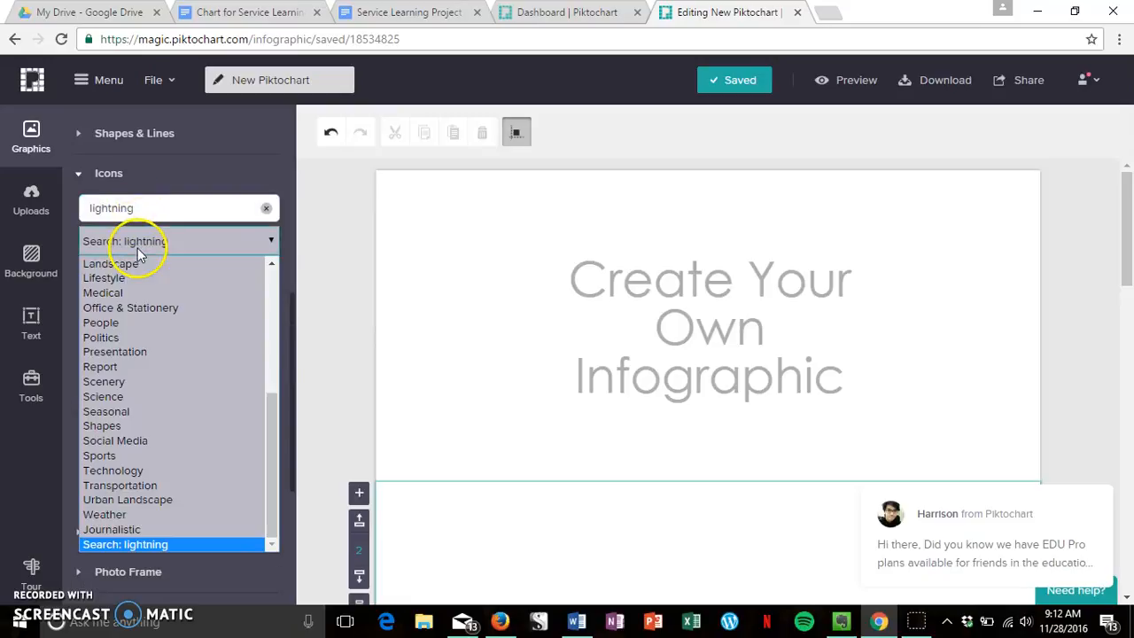
{"action": "left_click", "coordinate": [116, 323]}
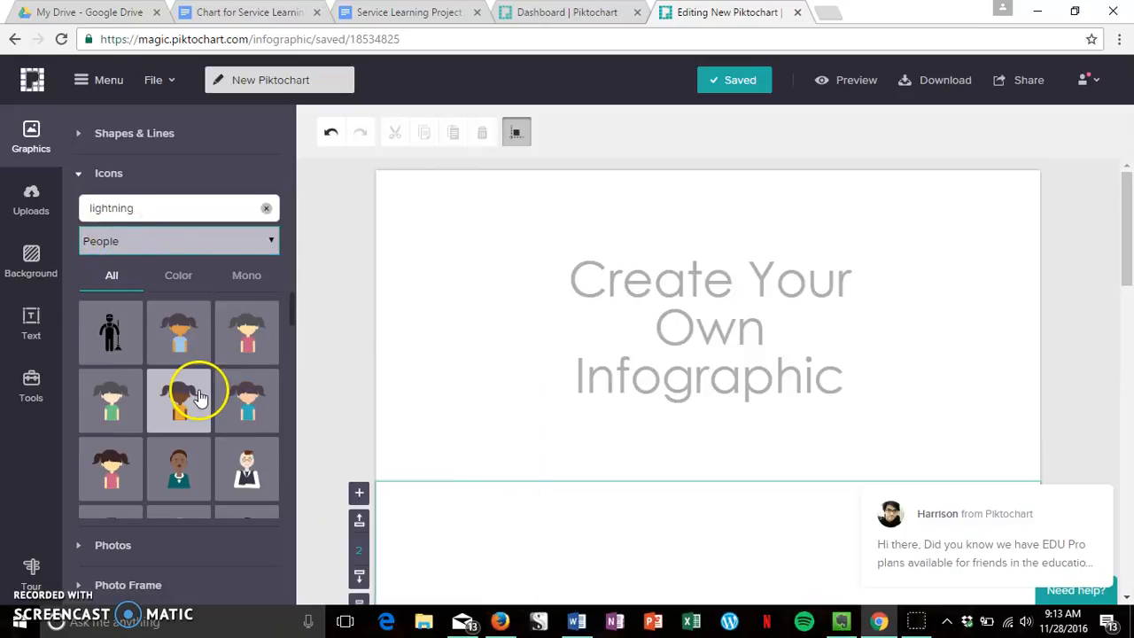
{"action": "left_click", "coordinate": [178, 275]}
{"action": "left_click", "coordinate": [247, 274]}
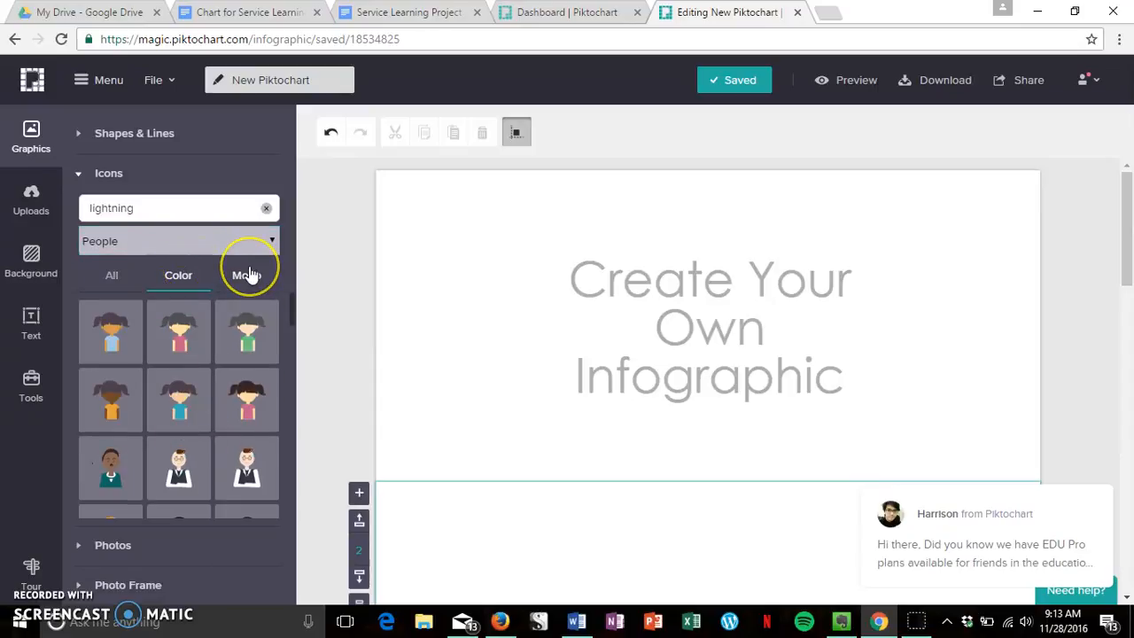
{"action": "left_click", "coordinate": [230, 237]}
{"action": "scroll", "coordinate": [177, 399], "scroll_direction": "down", "scroll_amount": 4}
- Repeat the "lightning" icon search, insert the first mono bolt into the second block and move it toward the block's left side
{"action": "double_click", "coordinate": [151, 212]}
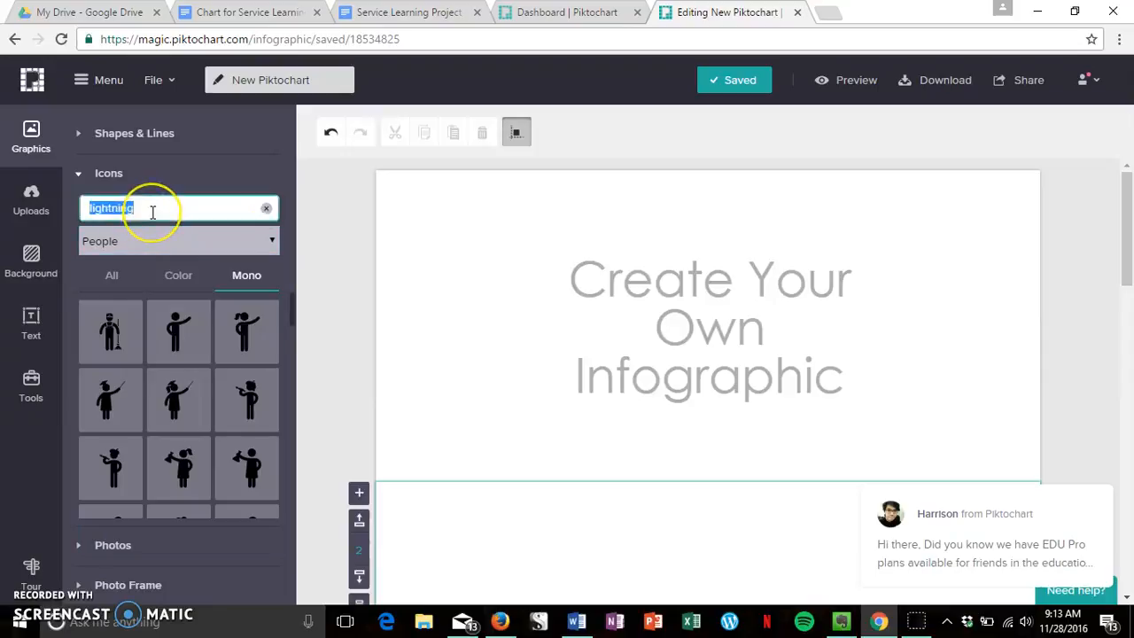
{"action": "key", "text": "Return"}
{"action": "left_click", "coordinate": [112, 352]}
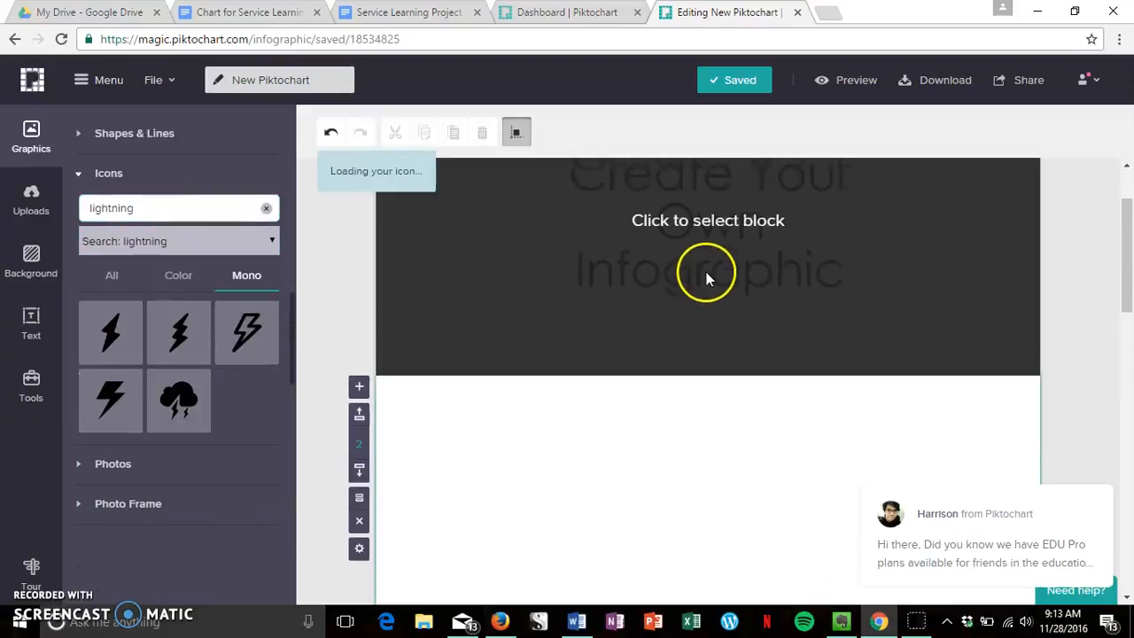
{"action": "scroll", "coordinate": [604, 376], "scroll_direction": "up", "scroll_amount": 2}
{"action": "scroll", "coordinate": [612, 371], "scroll_direction": "down", "scroll_amount": 5}
{"action": "scroll", "coordinate": [629, 356], "scroll_direction": "up", "scroll_amount": 2}
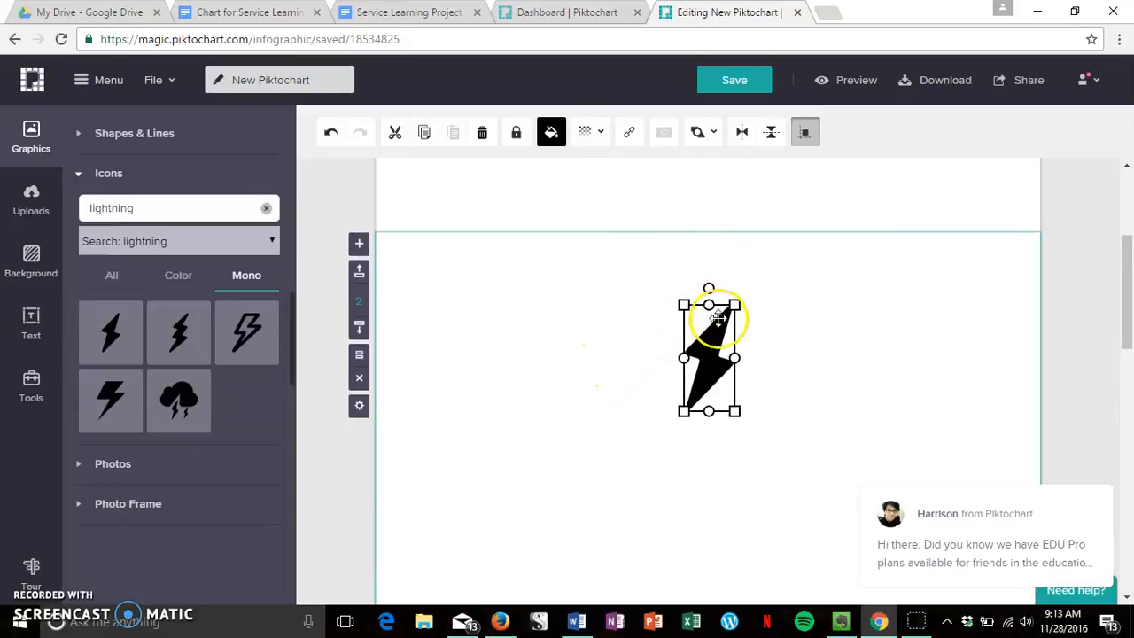
{"action": "left_click_drag", "start_coordinate": [720, 330], "coordinate": [540, 336]}
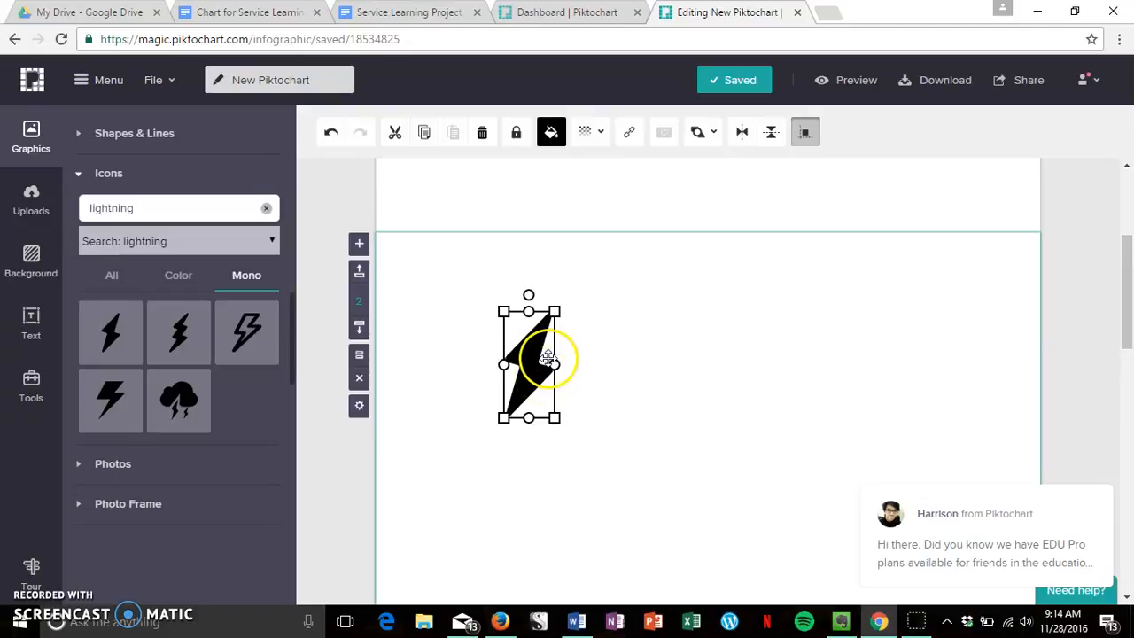
- Recolor the lightning bolt icon orange, #FFA500
{"action": "left_click", "coordinate": [552, 132]}
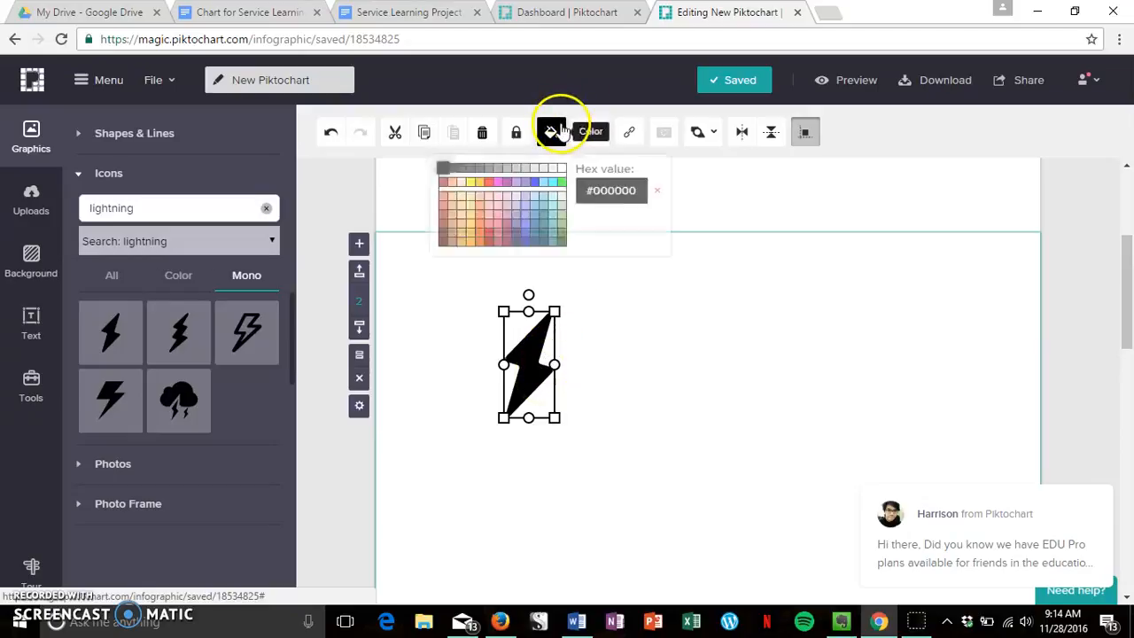
{"action": "left_click", "coordinate": [488, 182]}
{"action": "left_click", "coordinate": [478, 183]}
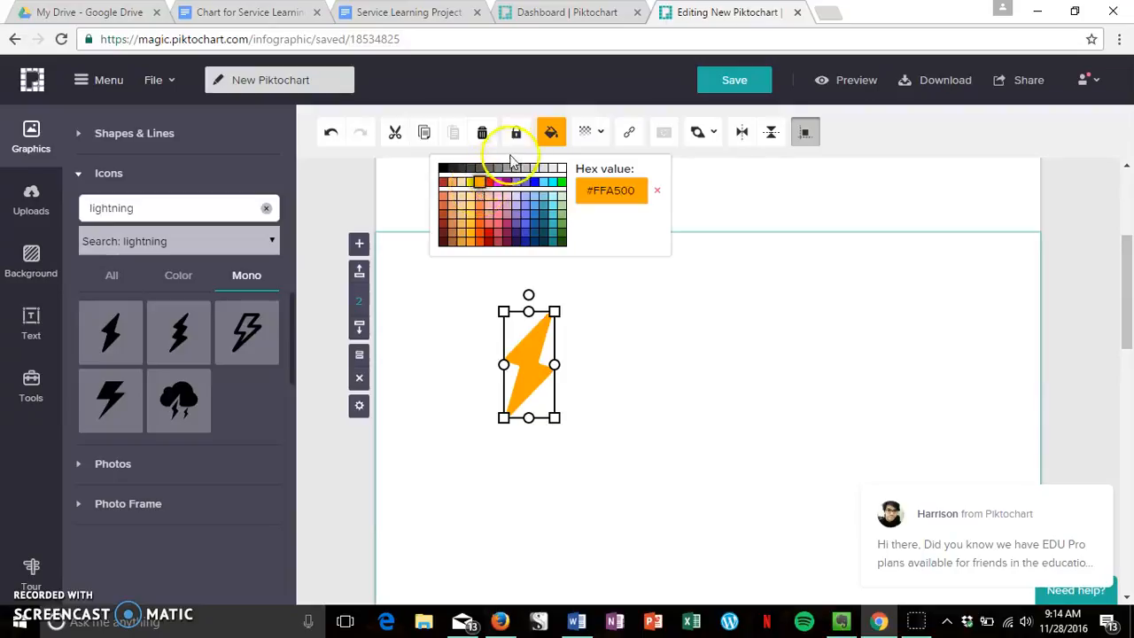
{"action": "left_click", "coordinate": [547, 132]}
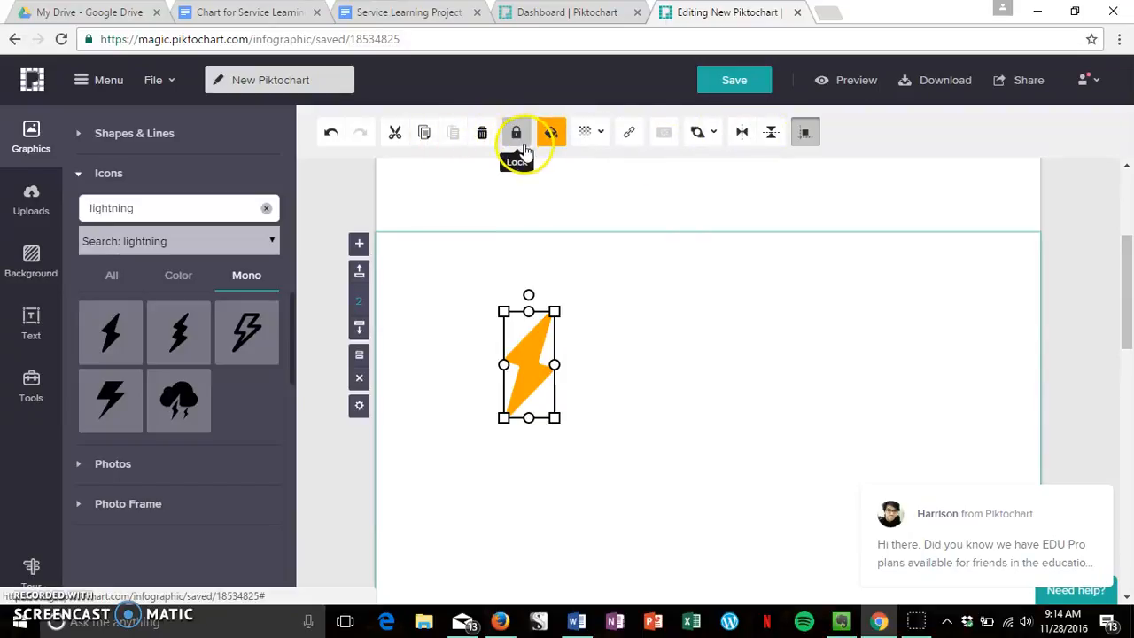
- Try out the lightning bolt's lock, stacking-order, left/right flip and top/bottom flip options
{"action": "left_click", "coordinate": [517, 137]}
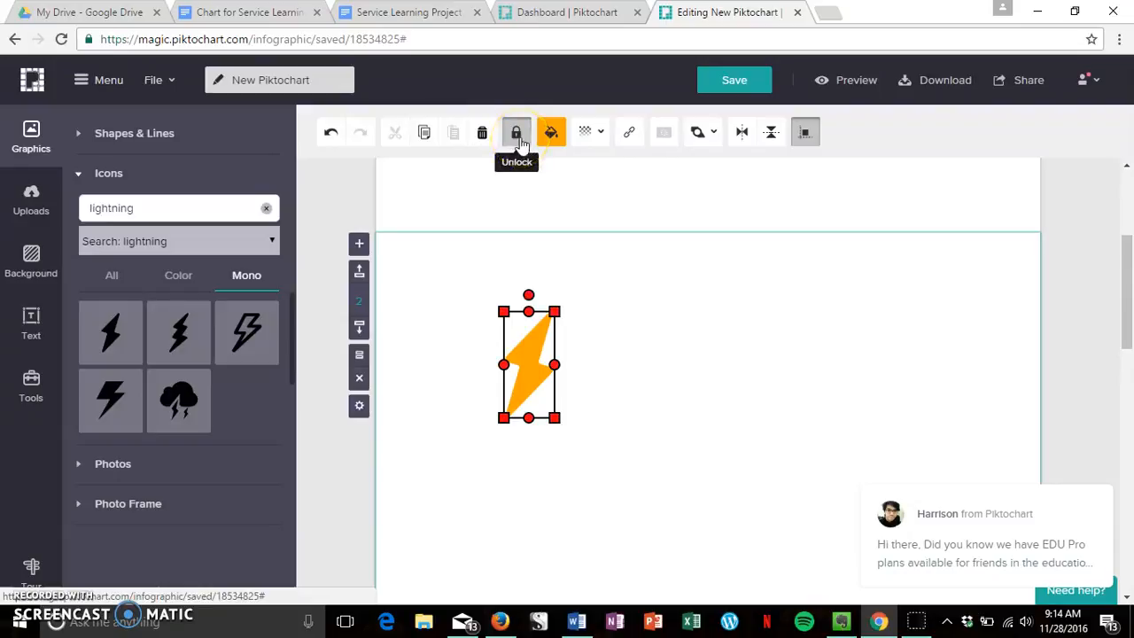
{"action": "left_click", "coordinate": [704, 131]}
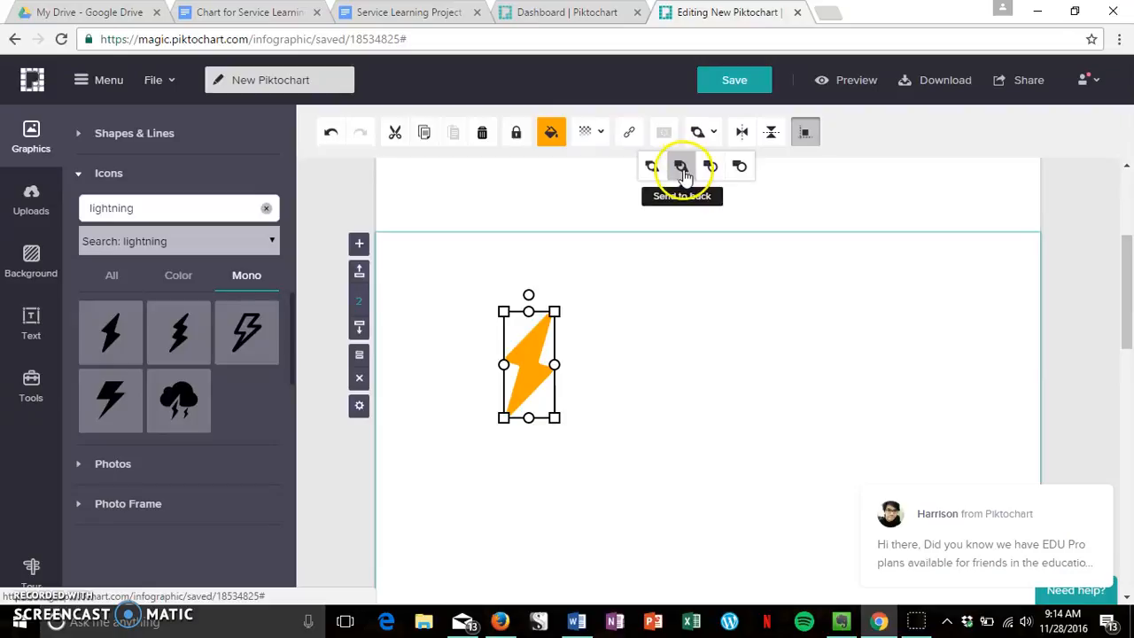
{"action": "left_click", "coordinate": [702, 131]}
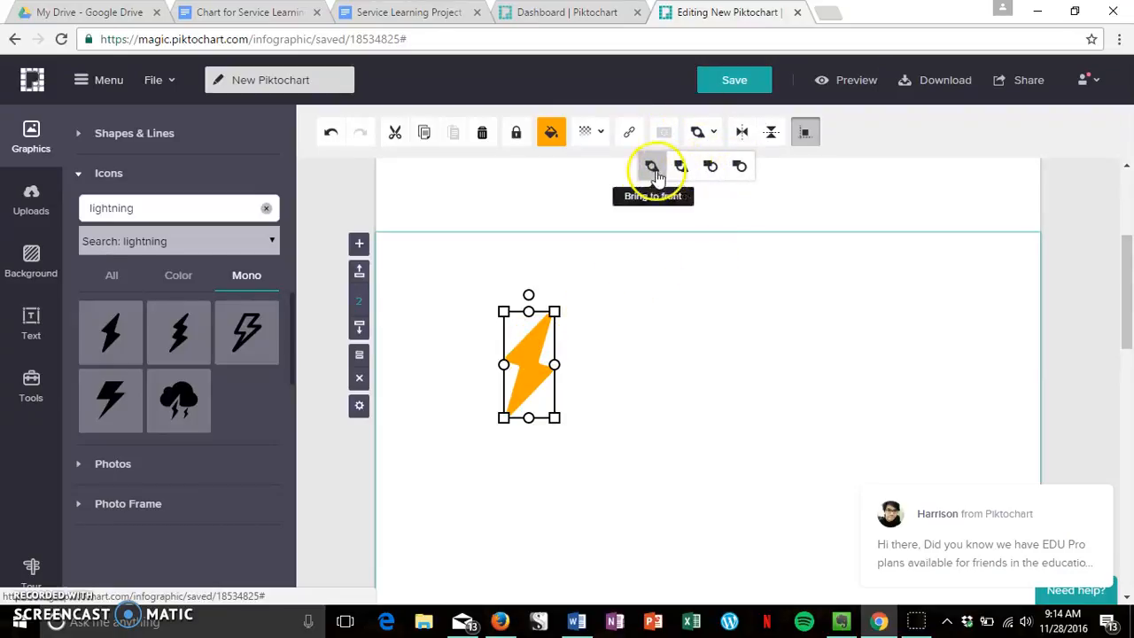
{"action": "left_click", "coordinate": [743, 132]}
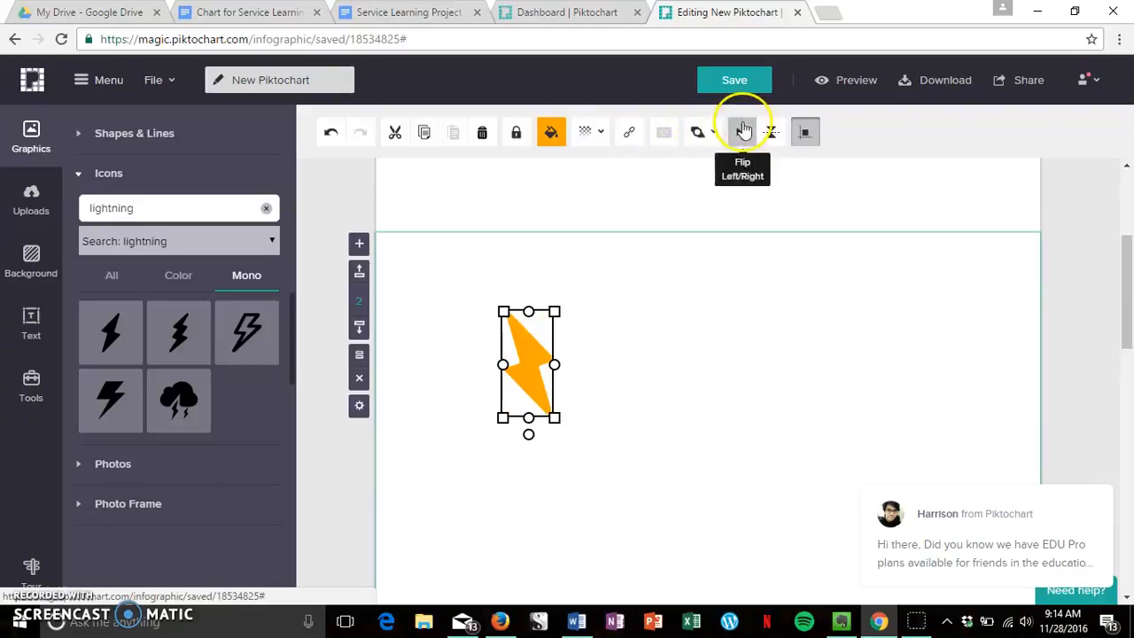
{"action": "left_click", "coordinate": [772, 132]}
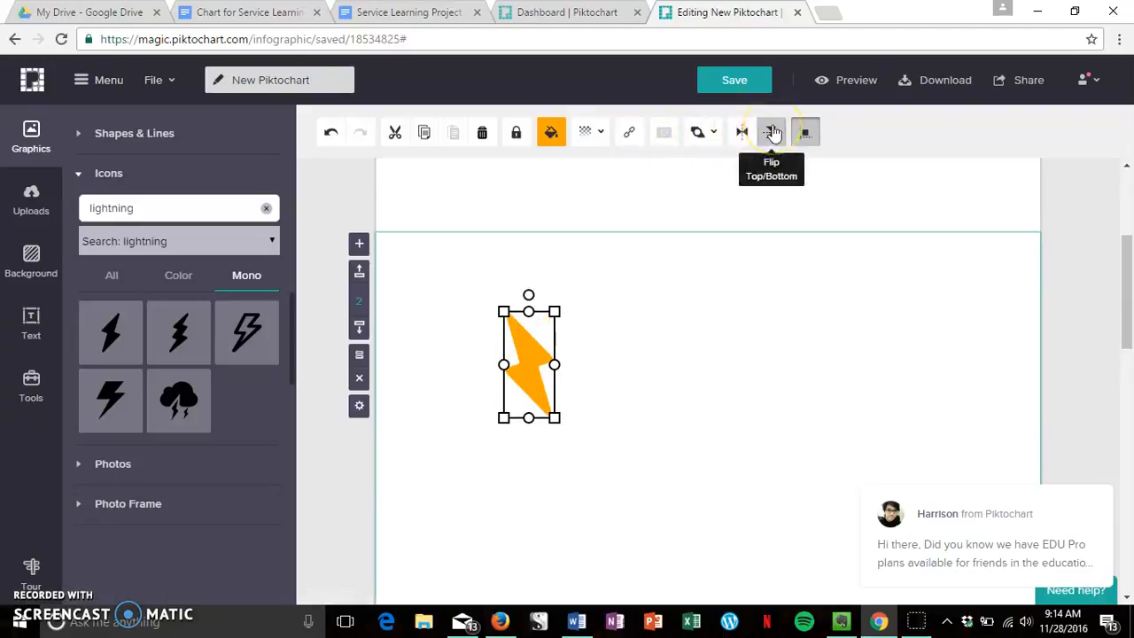
- Browse the Scenery photos, the photo categories and the photo frames, and open the image uploads area
{"action": "left_click", "coordinate": [182, 463]}
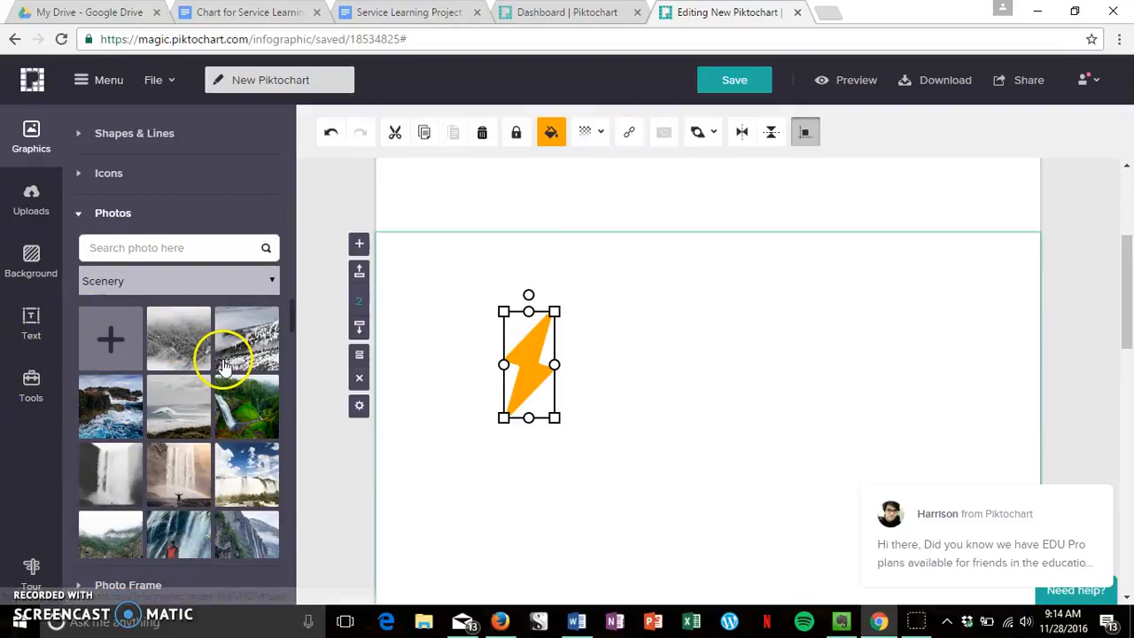
{"action": "scroll", "coordinate": [226, 365], "scroll_direction": "down", "scroll_amount": 5}
{"action": "scroll", "coordinate": [217, 359], "scroll_direction": "down", "scroll_amount": 5}
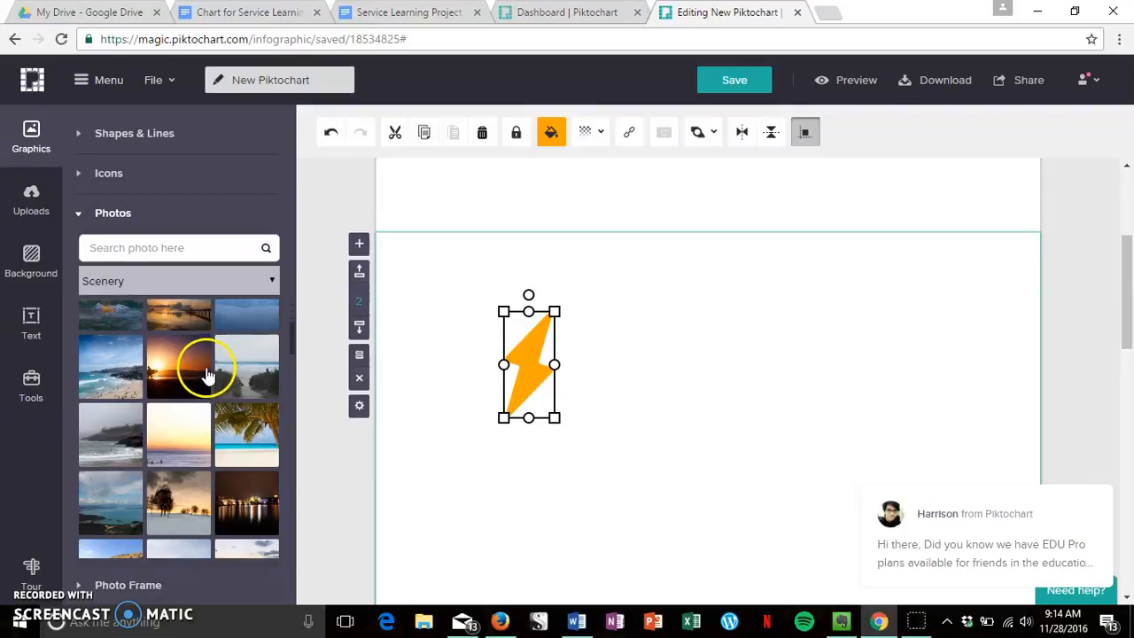
{"action": "left_click", "coordinate": [172, 280]}
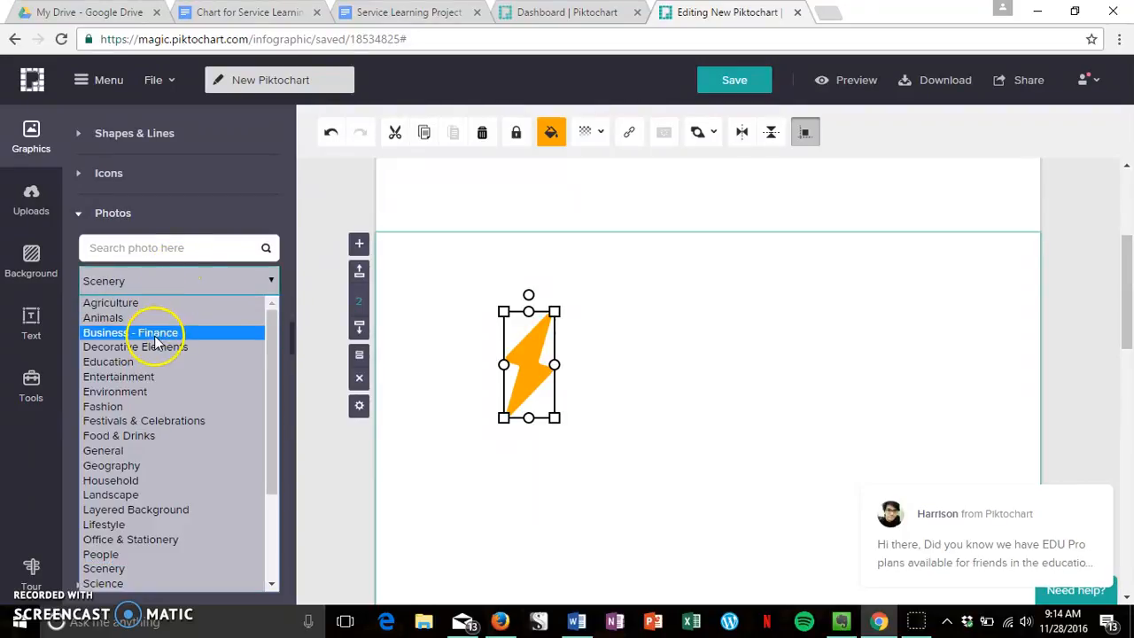
{"action": "scroll", "coordinate": [178, 483], "scroll_direction": "down", "scroll_amount": 3}
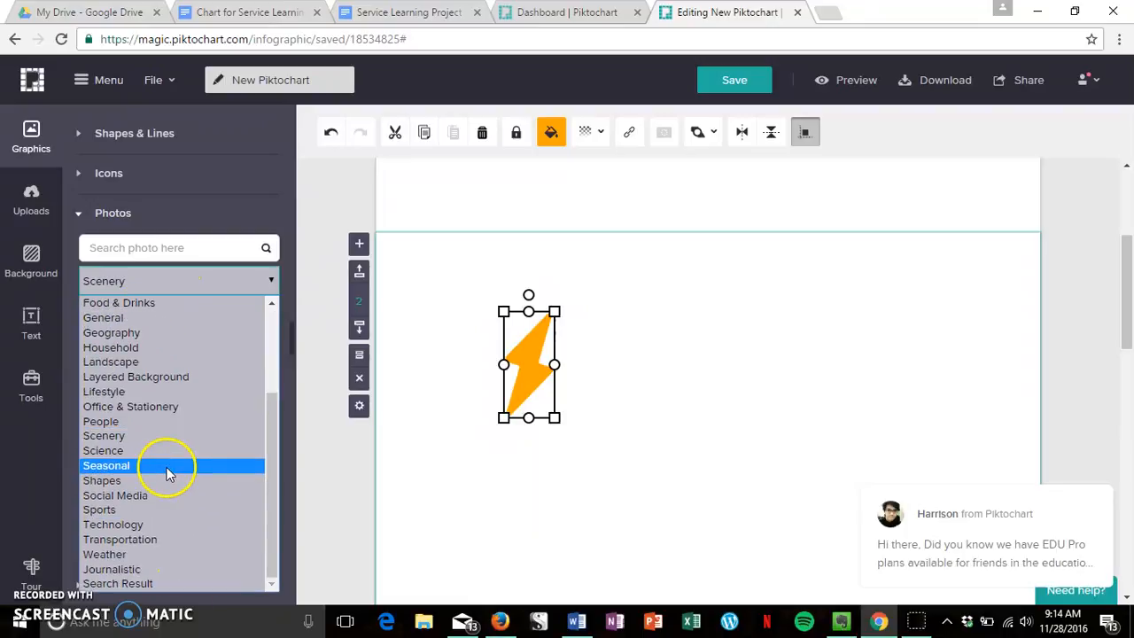
{"action": "left_click", "coordinate": [212, 272]}
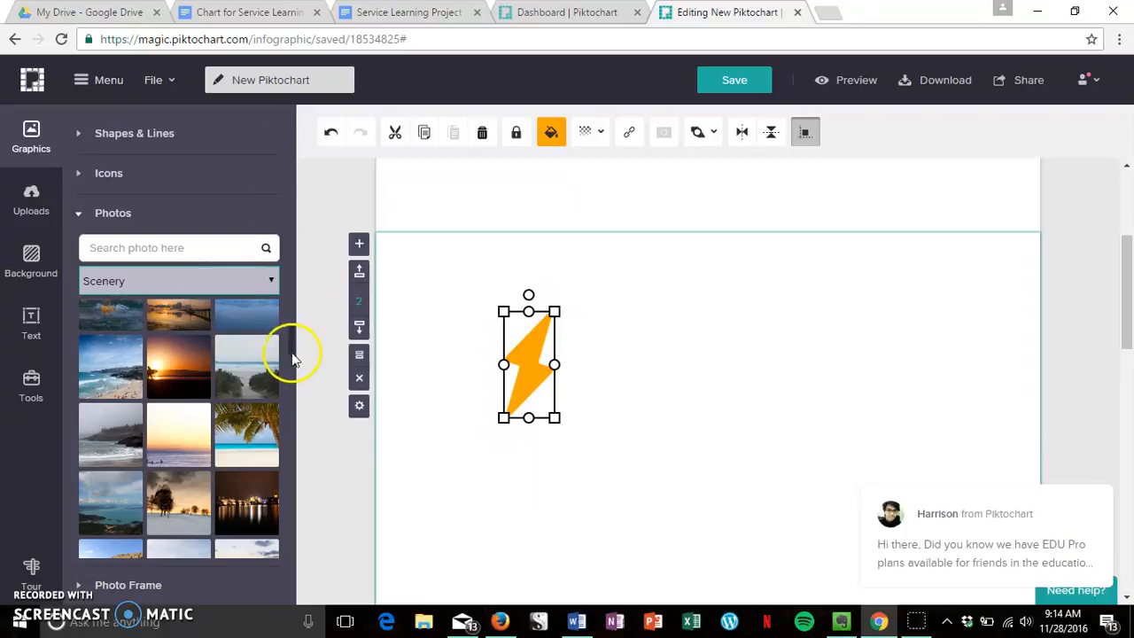
{"action": "left_click_drag", "start_coordinate": [288, 340], "coordinate": [299, 526]}
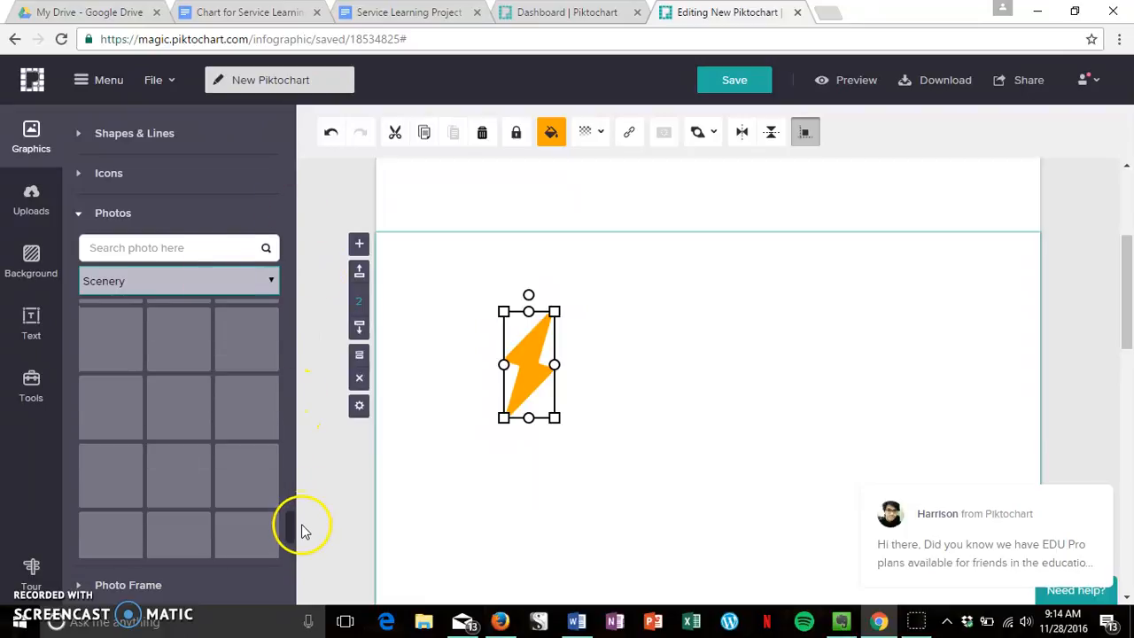
{"action": "left_click", "coordinate": [169, 217]}
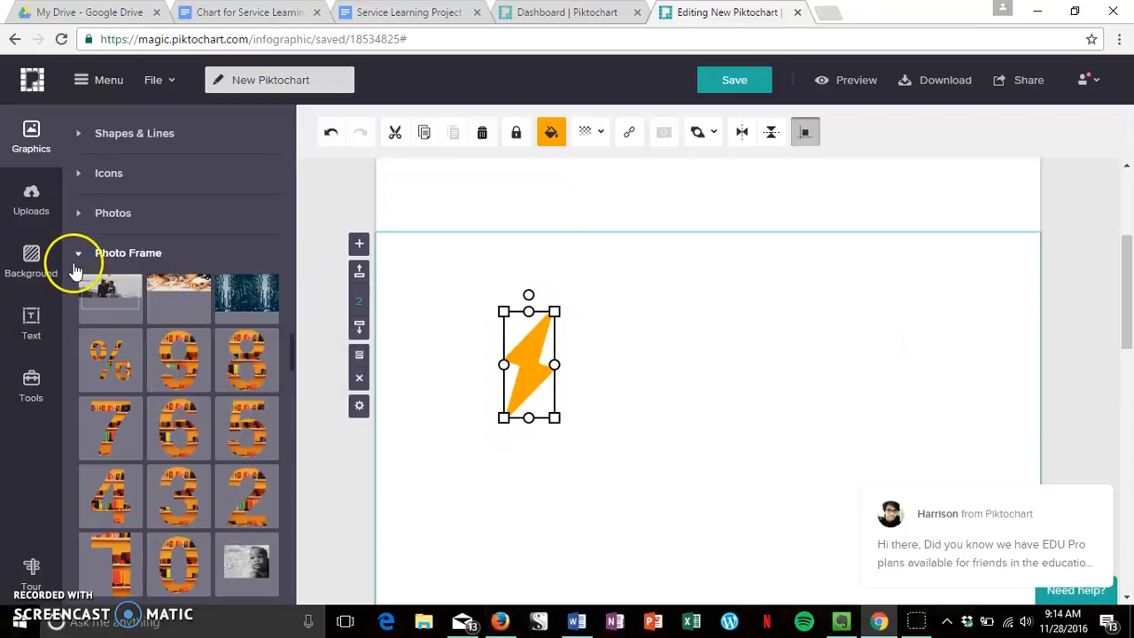
{"action": "left_click", "coordinate": [31, 197]}
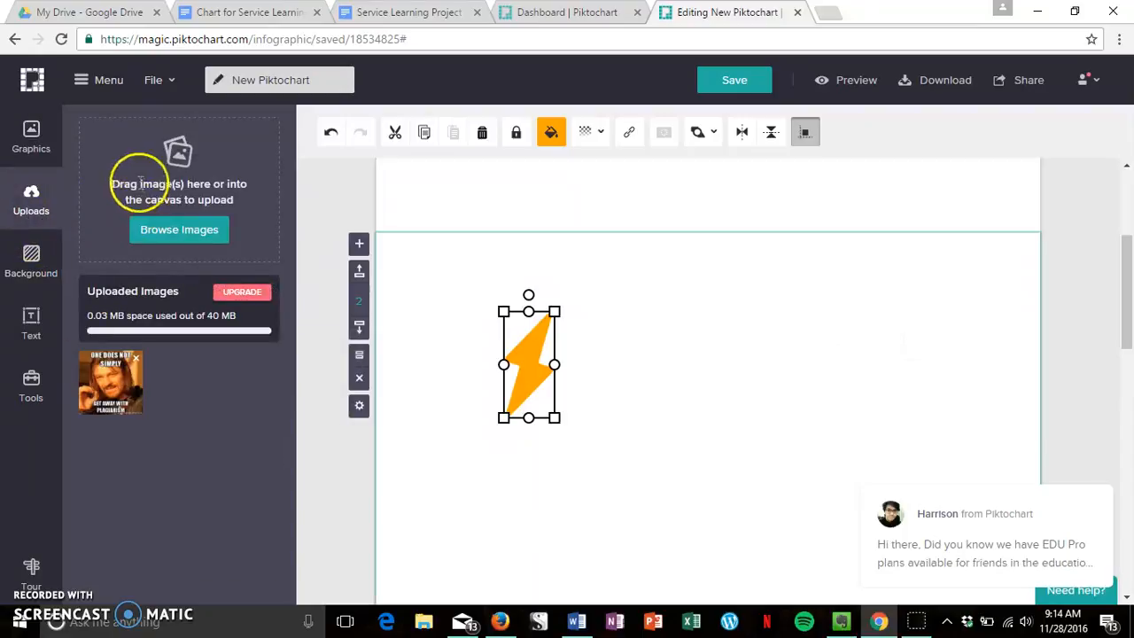
- Switch to a new browser tab and search Google Images for "zeus"
{"action": "left_click", "coordinate": [822, 11]}
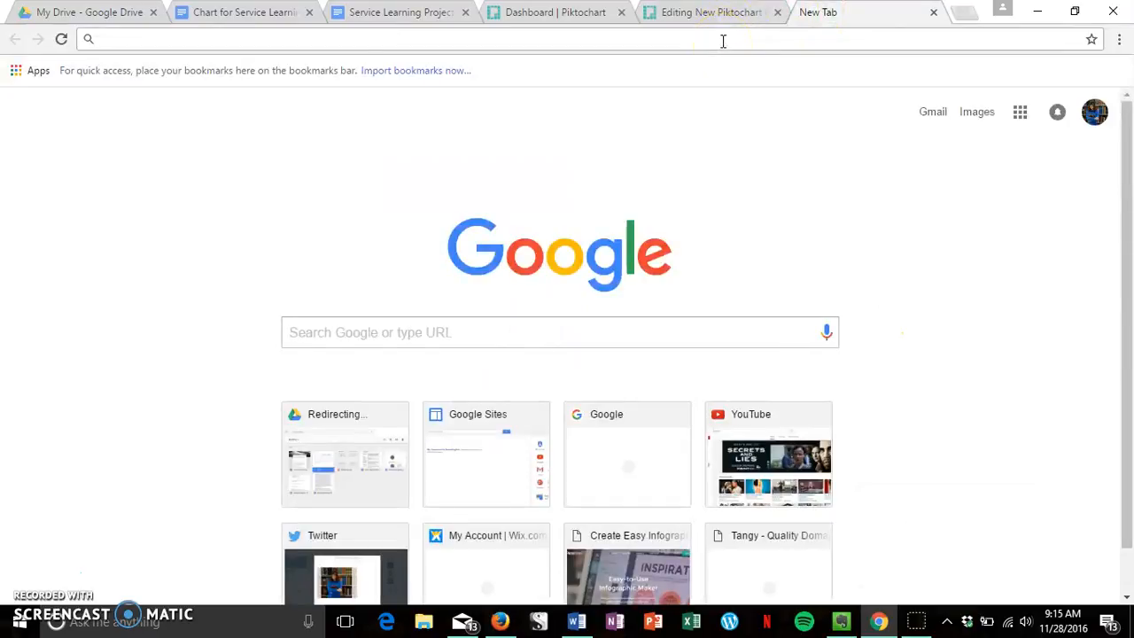
{"action": "left_click", "coordinate": [495, 336]}
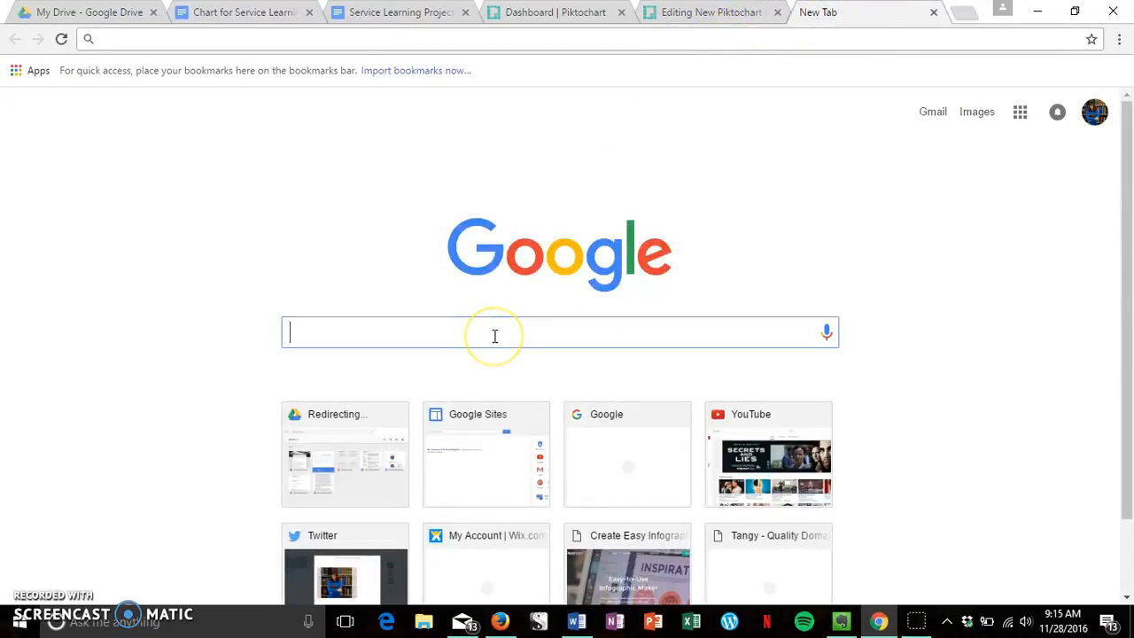
{"action": "type", "text": "zeus"}
{"action": "key", "text": "Return"}
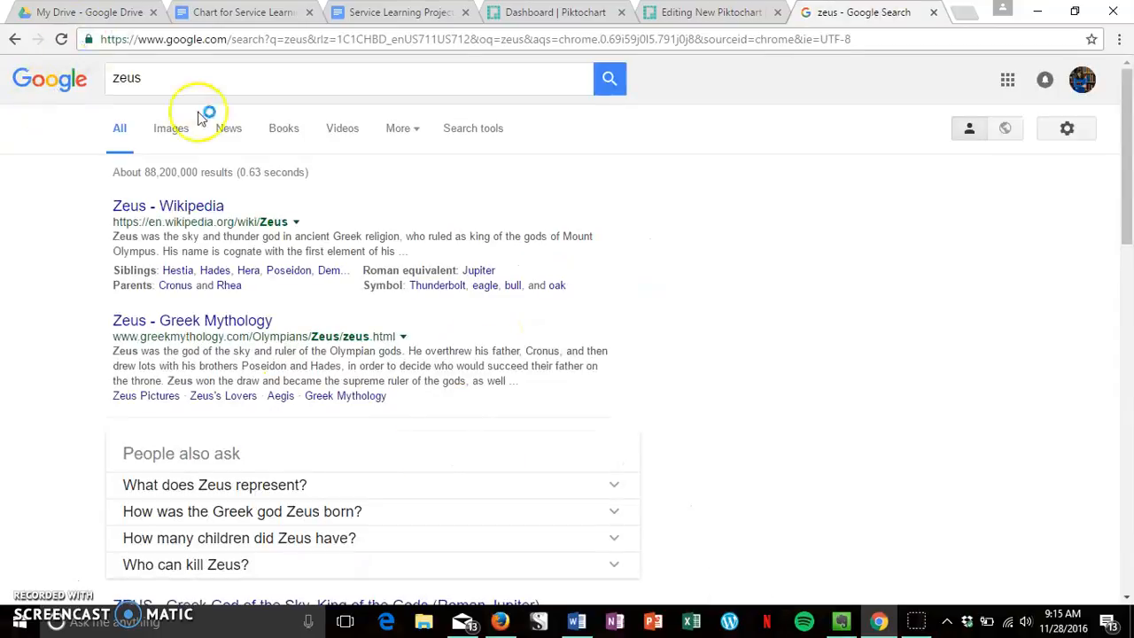
{"action": "left_click", "coordinate": [181, 140]}
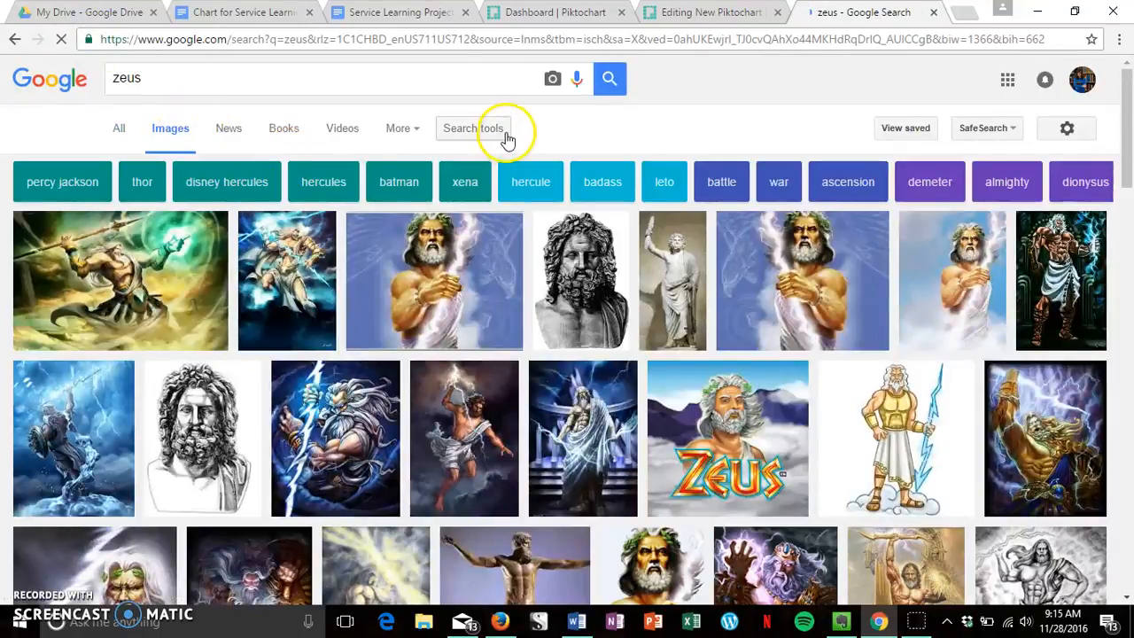
- Filter the image results by usage rights to those labeled for noncommercial reuse
{"action": "left_click", "coordinate": [499, 140]}
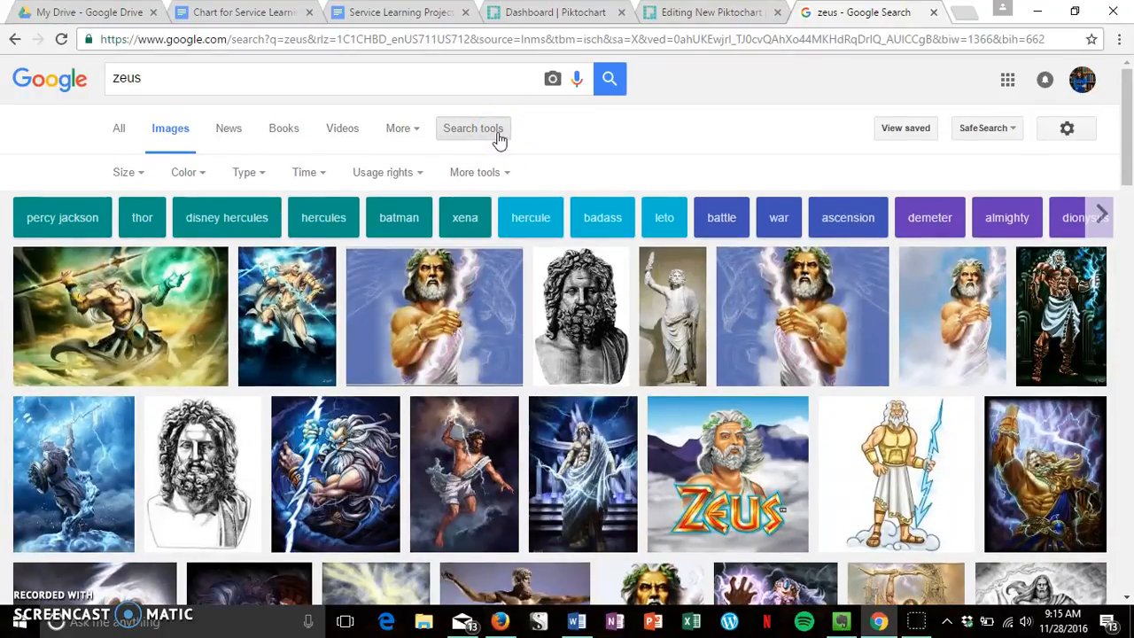
{"action": "left_click", "coordinate": [411, 178]}
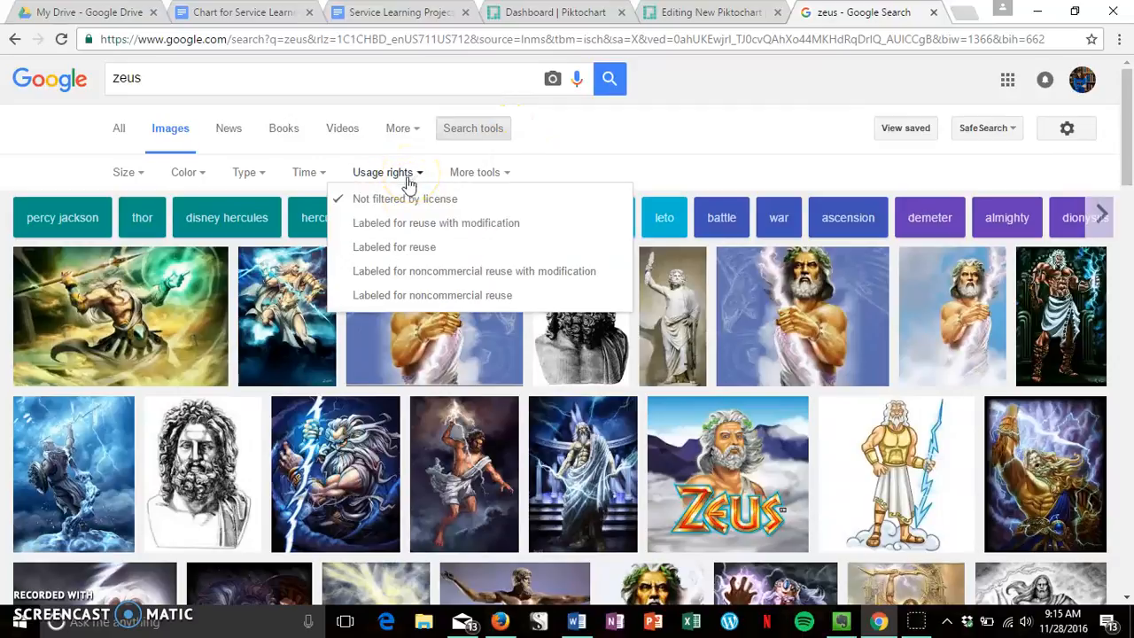
{"action": "left_click", "coordinate": [430, 295]}
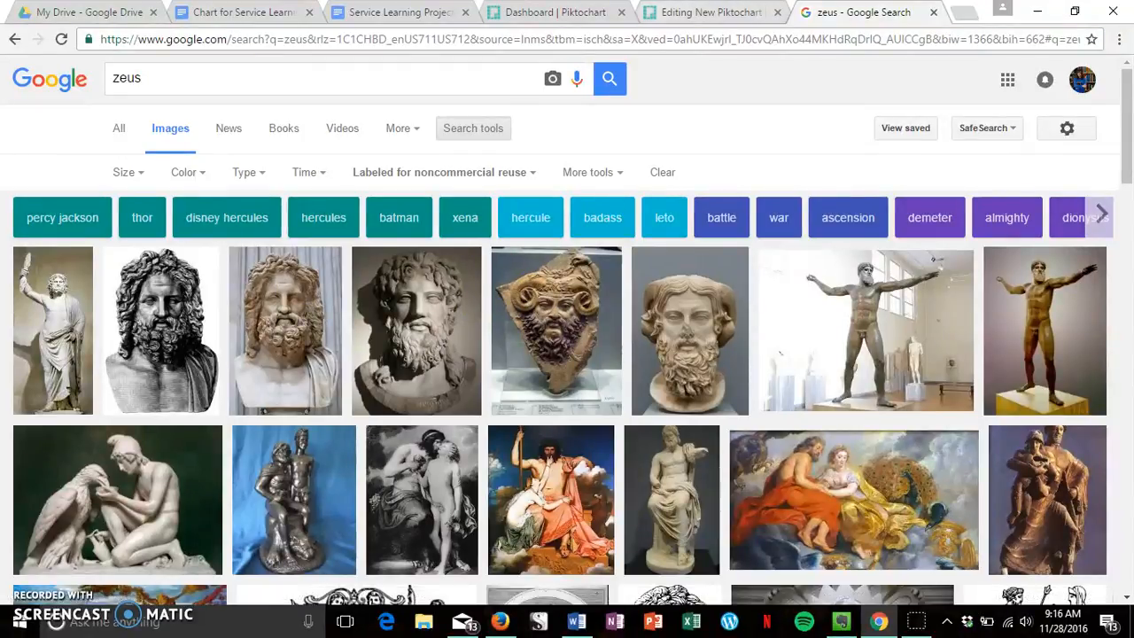
- Switch back to the Piktochart editor and look over the background color option and the available background images
{"action": "left_click", "coordinate": [700, 12]}
{"action": "left_click", "coordinate": [53, 269]}
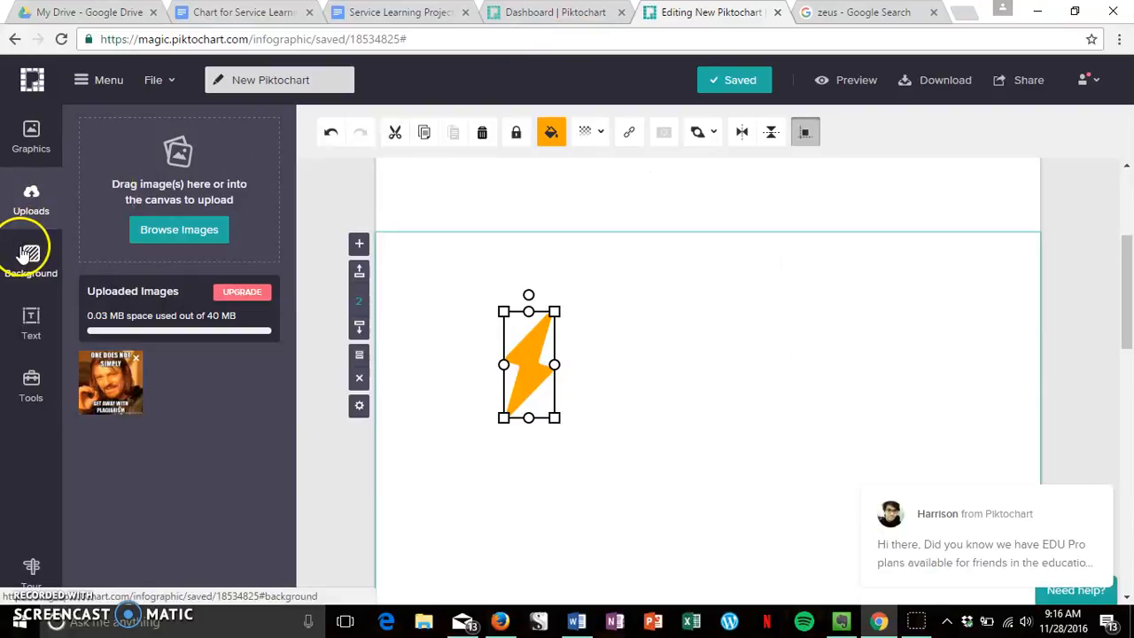
{"action": "left_click", "coordinate": [131, 161]}
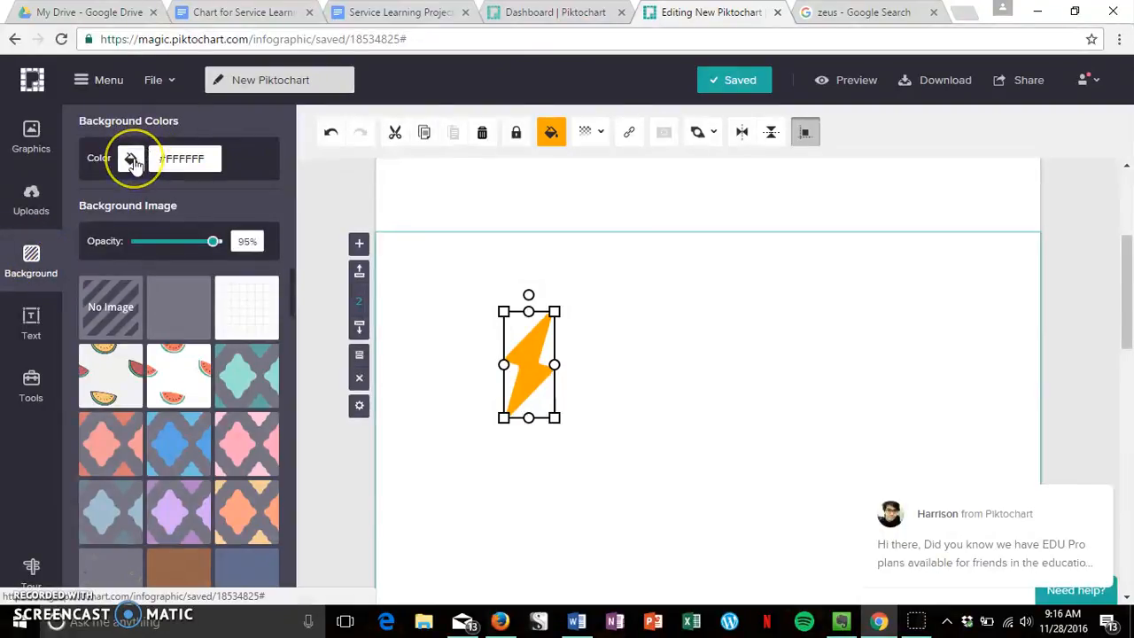
{"action": "left_click", "coordinate": [132, 160]}
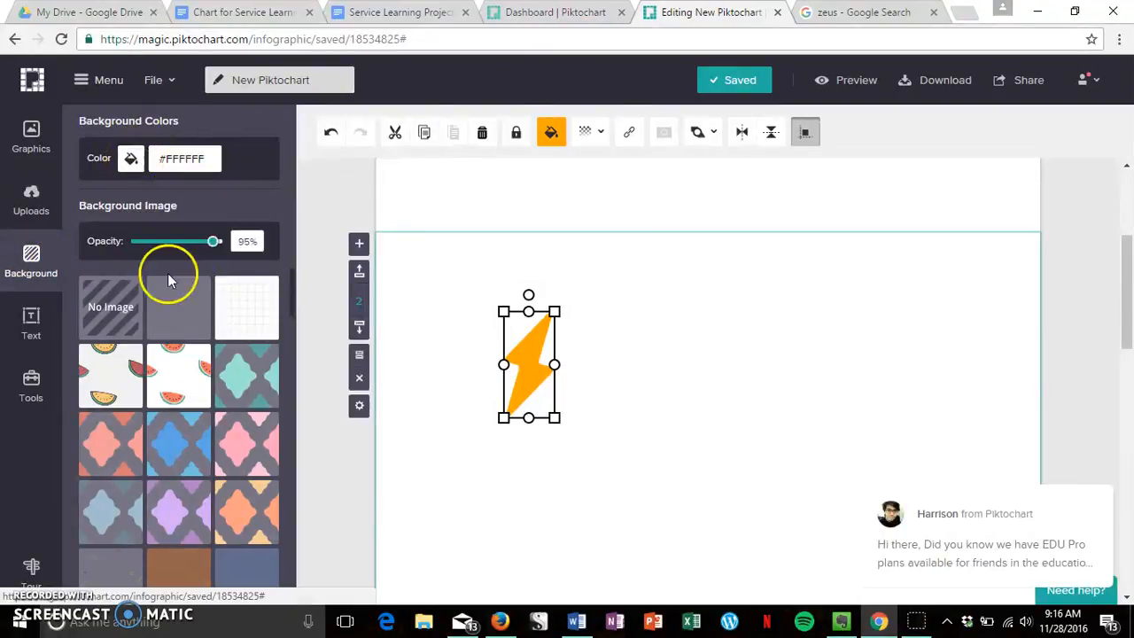
{"action": "left_click", "coordinate": [178, 390]}
{"action": "scroll", "coordinate": [177, 390], "scroll_direction": "down", "scroll_amount": 10}
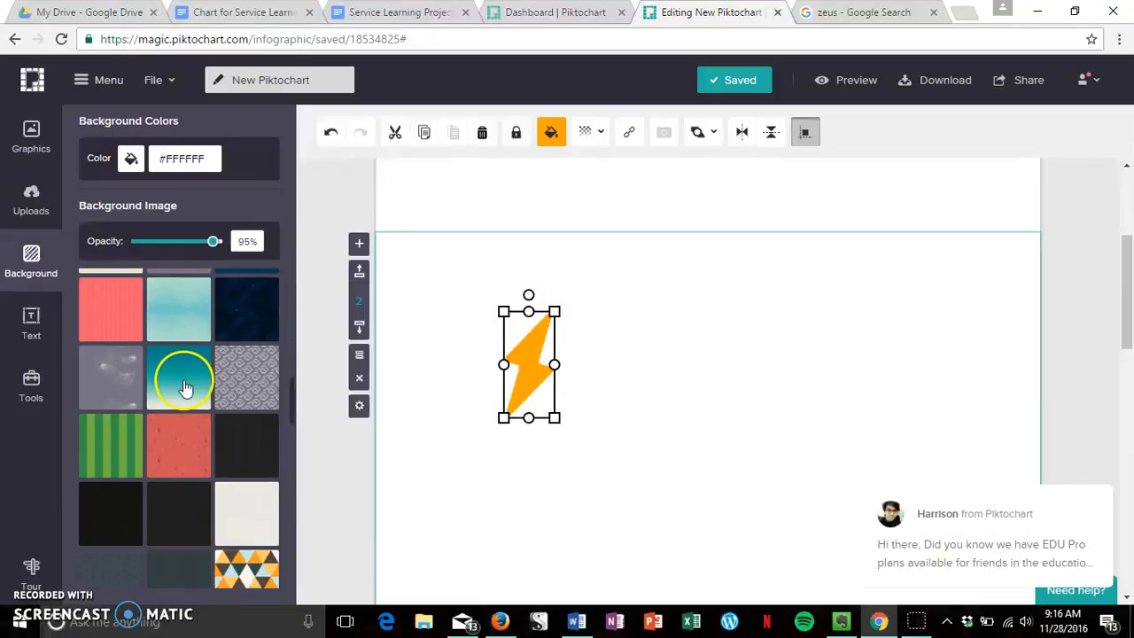
{"action": "scroll", "coordinate": [116, 429], "scroll_direction": "down", "scroll_amount": 3}
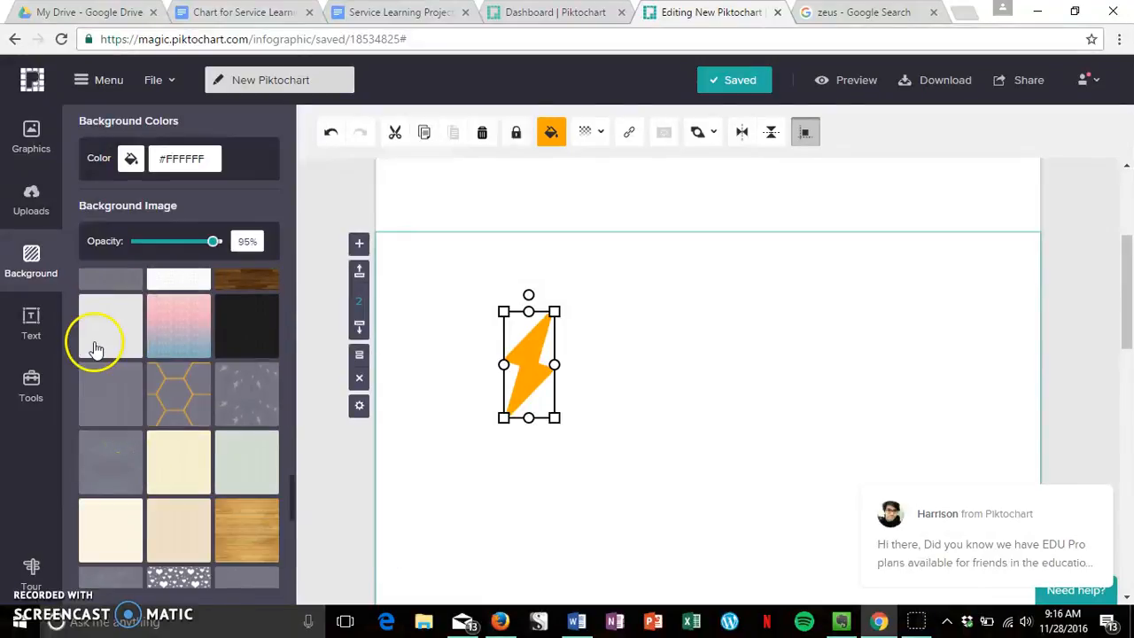
{"action": "scroll", "coordinate": [97, 346], "scroll_direction": "down", "scroll_amount": 3}
- Try a dark textured background image on the second block
{"action": "left_click", "coordinate": [637, 330]}
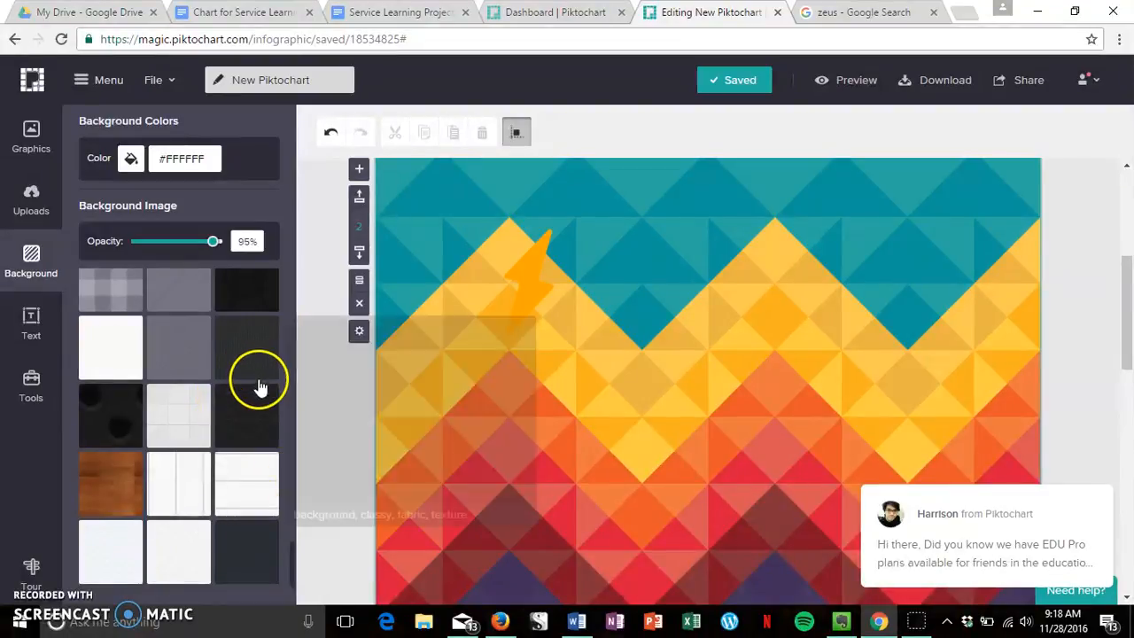
{"action": "left_click", "coordinate": [269, 415]}
{"action": "scroll", "coordinate": [141, 390], "scroll_direction": "up", "scroll_amount": 10}
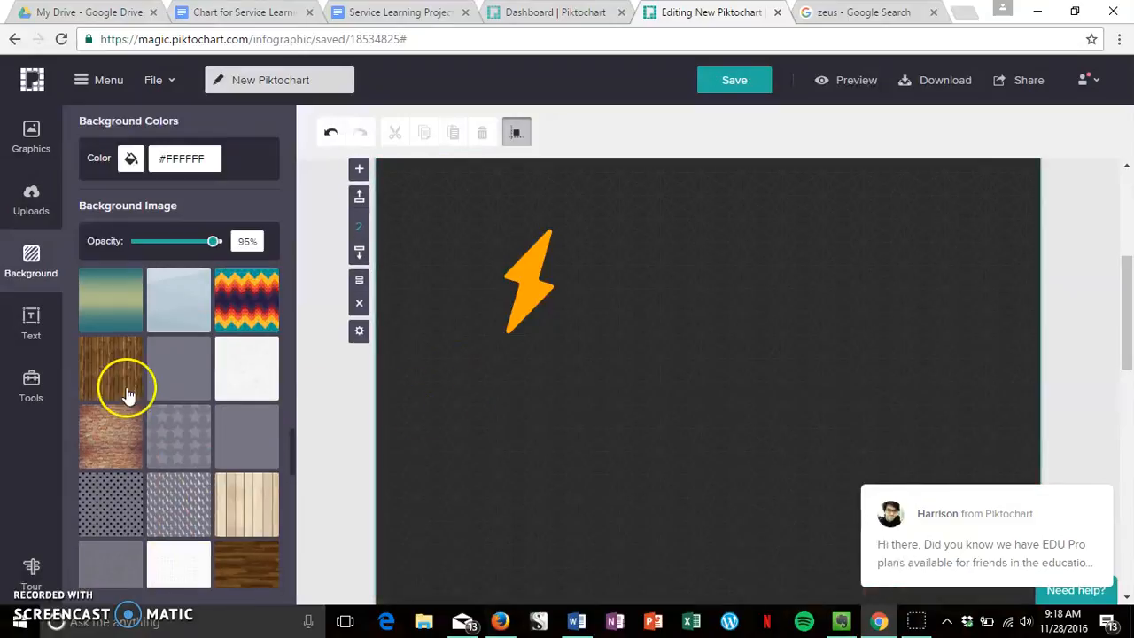
- Set the background image opacity to 100% and apply the teal diamond pattern to the second block
{"action": "mouse_move", "coordinate": [214, 241]}
{"action": "left_mouse_down"}
{"action": "mouse_move", "coordinate": [226, 239]}
{"action": "mouse_move", "coordinate": [164, 252]}
{"action": "mouse_move", "coordinate": [220, 238]}
{"action": "left_mouse_up"}
{"action": "left_click_drag", "start_coordinate": [233, 395], "coordinate": [507, 342]}
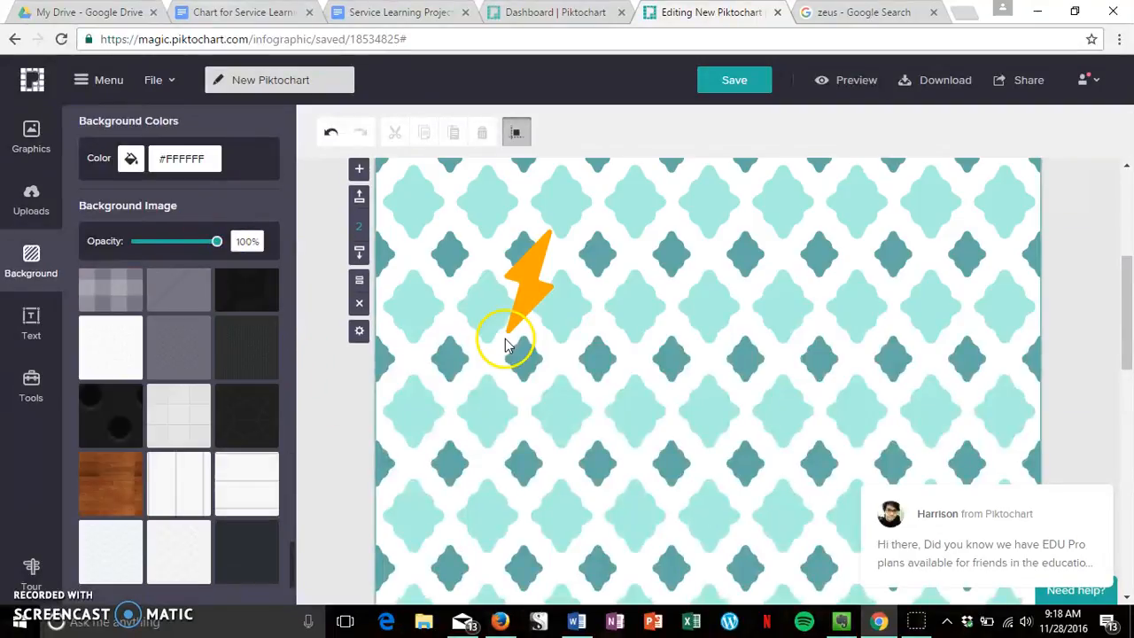
- Add a Title text box to the second block, right of the lightning bolt, and check its text color option
{"action": "left_click", "coordinate": [46, 324]}
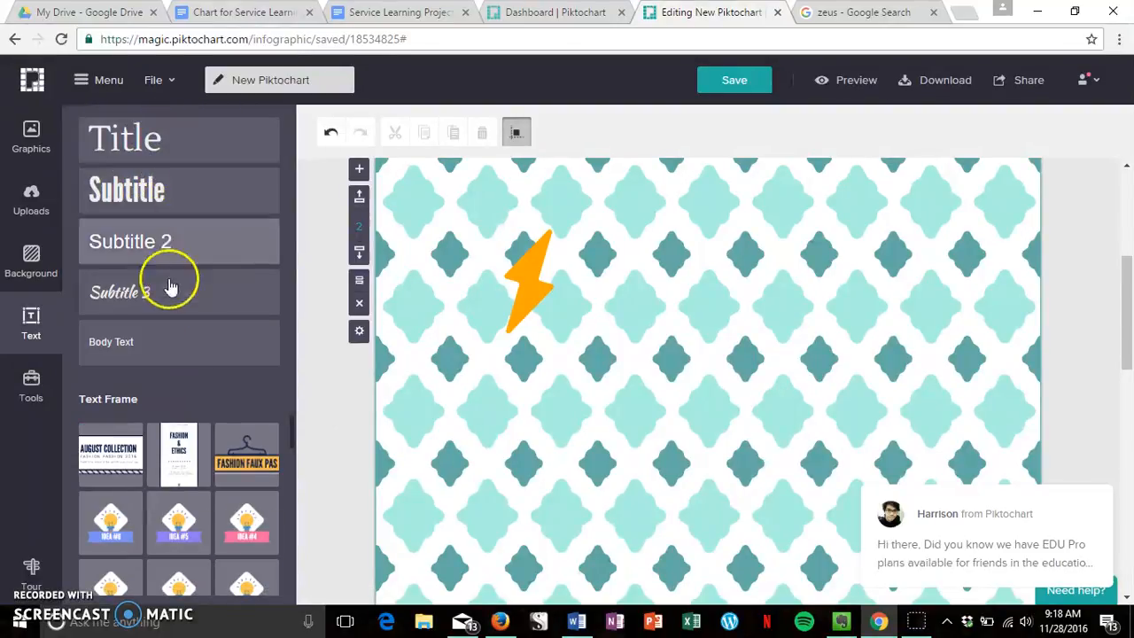
{"action": "left_click_drag", "start_coordinate": [146, 151], "coordinate": [765, 331]}
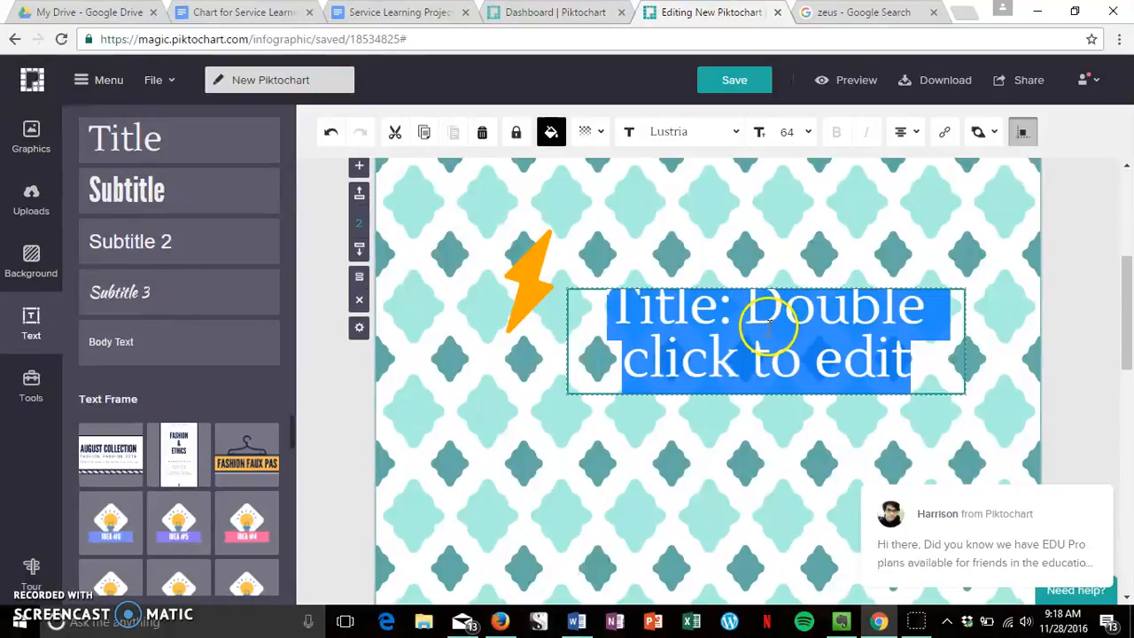
{"action": "left_click", "coordinate": [546, 133]}
{"action": "left_click", "coordinate": [548, 133]}
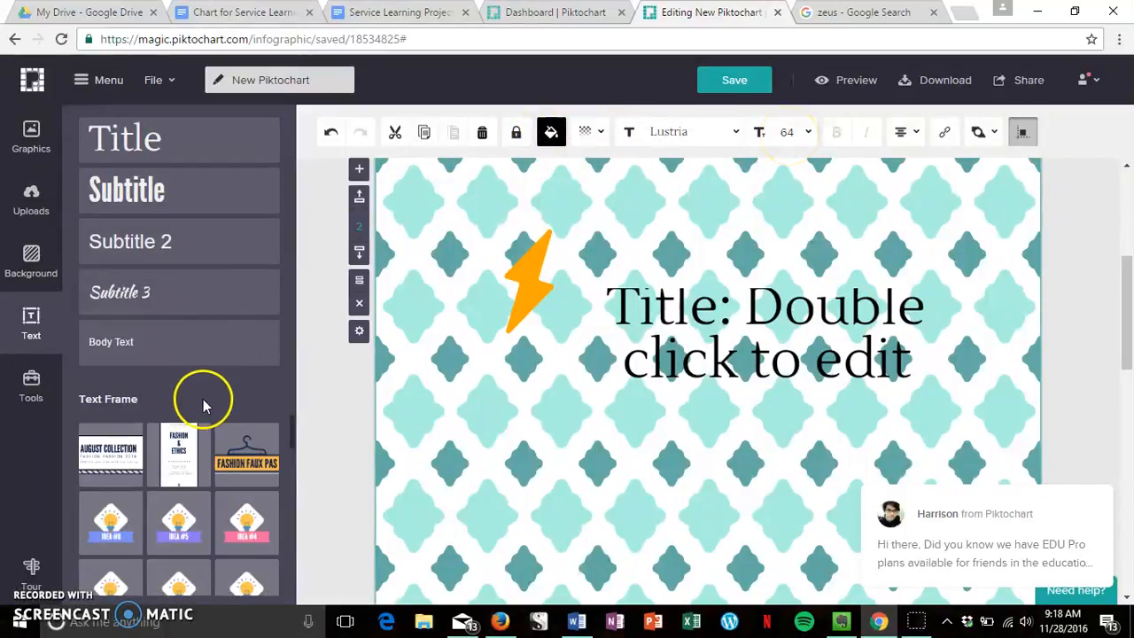
- Browse the collection of ready-made text frame designs
{"action": "scroll", "coordinate": [228, 439], "scroll_direction": "down", "scroll_amount": 10}
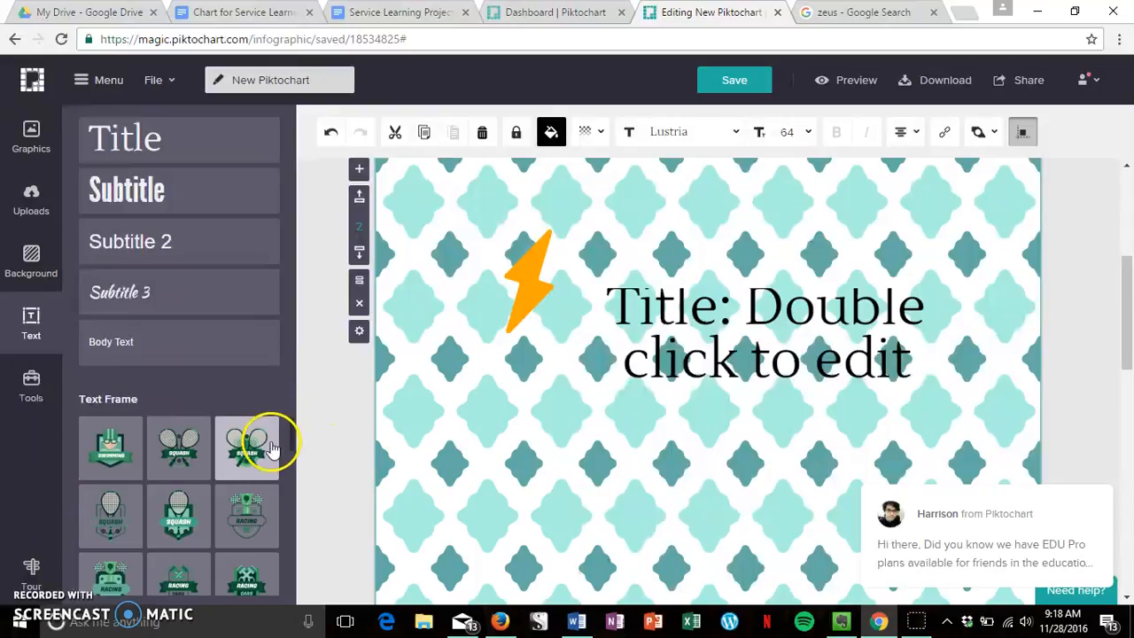
{"action": "left_click_drag", "start_coordinate": [294, 440], "coordinate": [284, 569]}
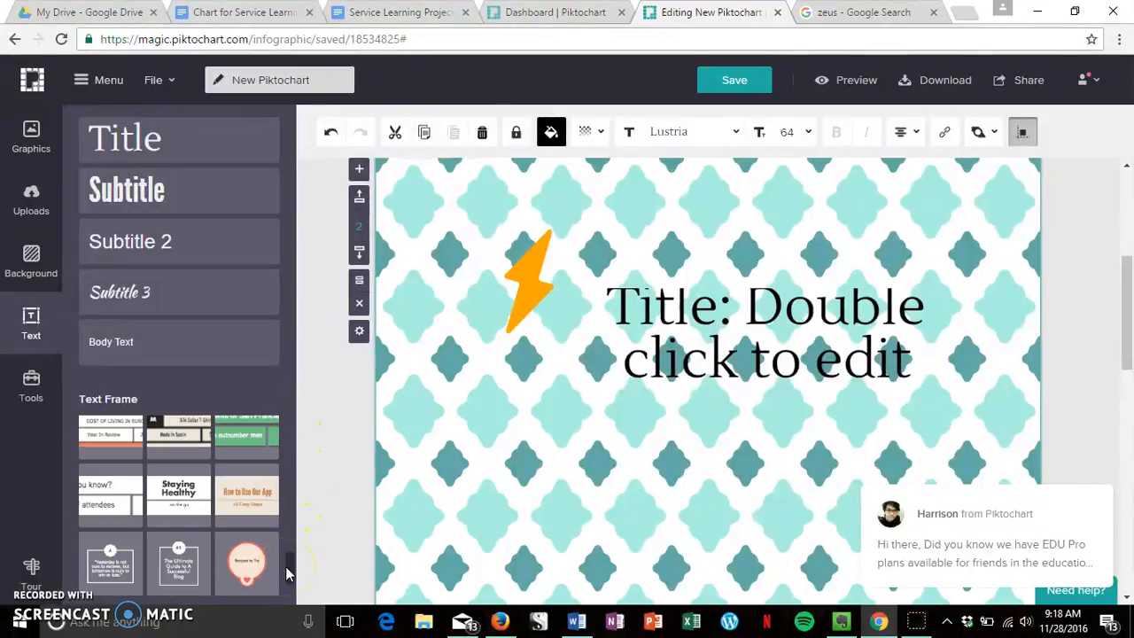
{"action": "scroll", "coordinate": [189, 491], "scroll_direction": "down", "scroll_amount": 4}
{"action": "mouse_move", "coordinate": [188, 492]}
{"action": "scroll", "coordinate": [188, 493], "scroll_direction": "down", "scroll_amount": 5}
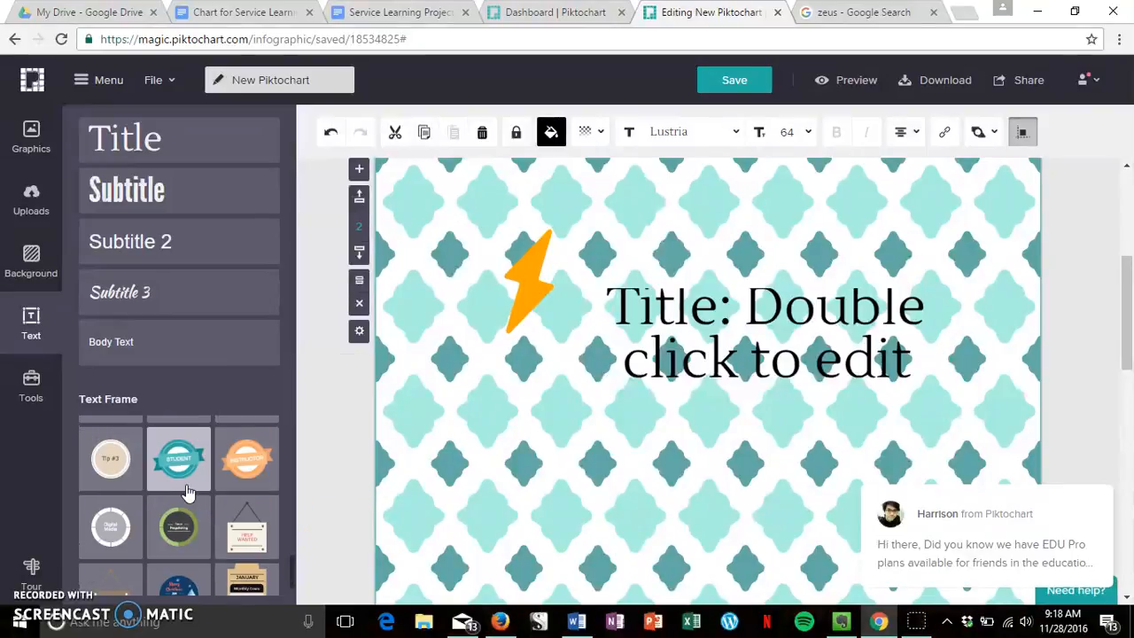
{"action": "scroll", "coordinate": [181, 477], "scroll_direction": "down", "scroll_amount": 3}
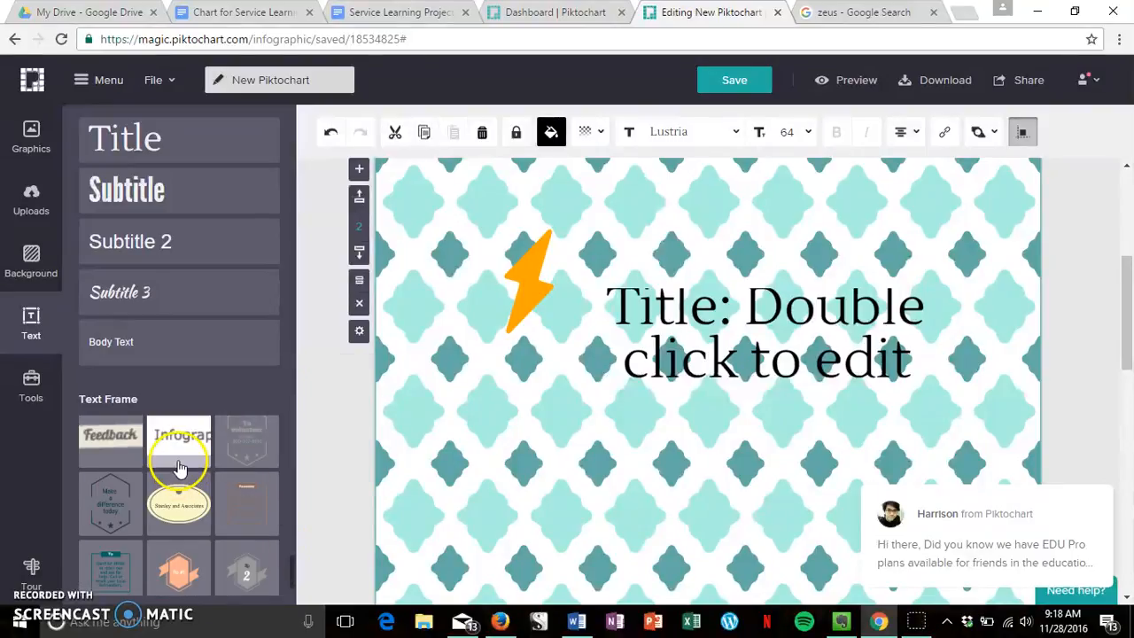
- Add the blue "Our Features" ribbon text frame to the second block, below the title text
{"action": "scroll", "coordinate": [177, 470], "scroll_direction": "up", "scroll_amount": 2}
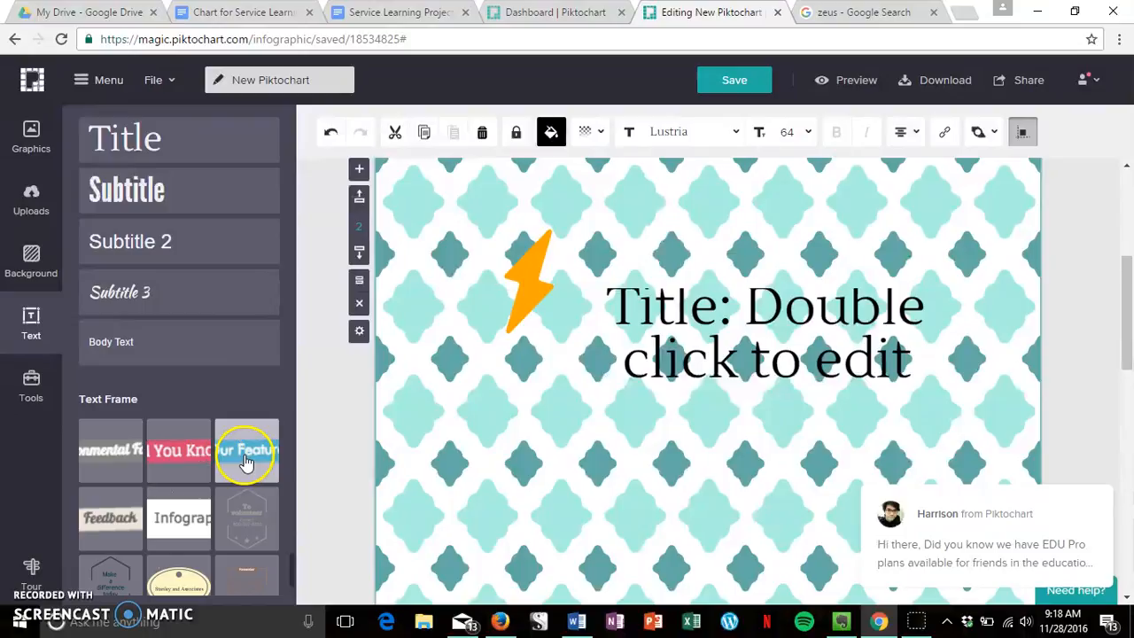
{"action": "left_click_drag", "start_coordinate": [243, 455], "coordinate": [506, 461]}
{"action": "left_click_drag", "start_coordinate": [534, 414], "coordinate": [575, 495]}
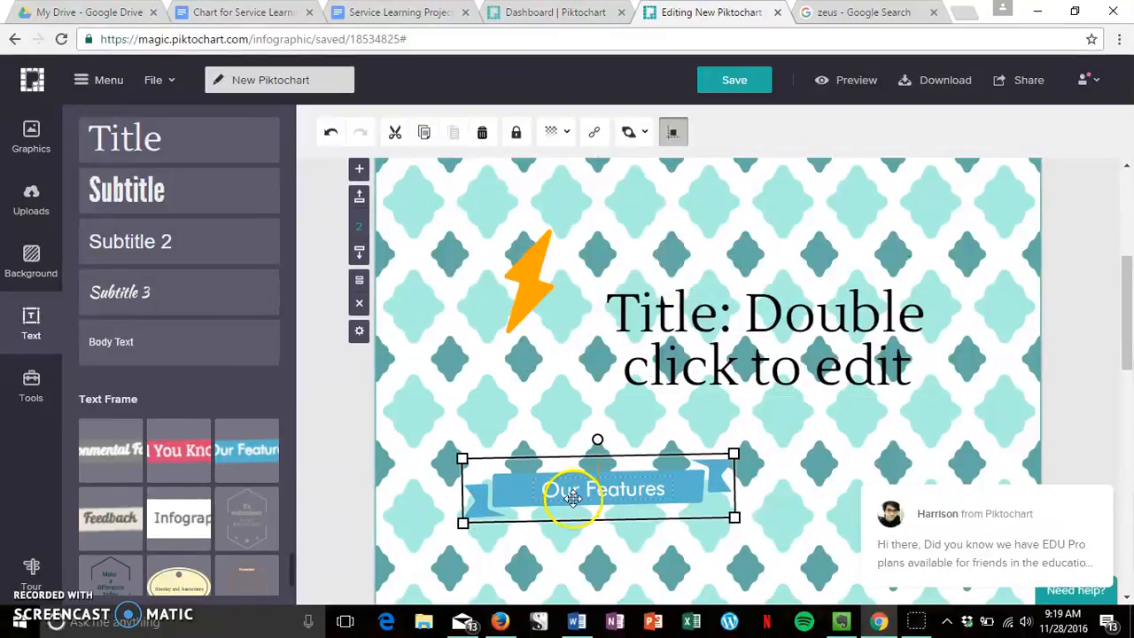
- Browse more text frame designs and move the "Our Features" ribbon up to just below the lightning bolt
{"action": "scroll", "coordinate": [213, 509], "scroll_direction": "down", "scroll_amount": 3}
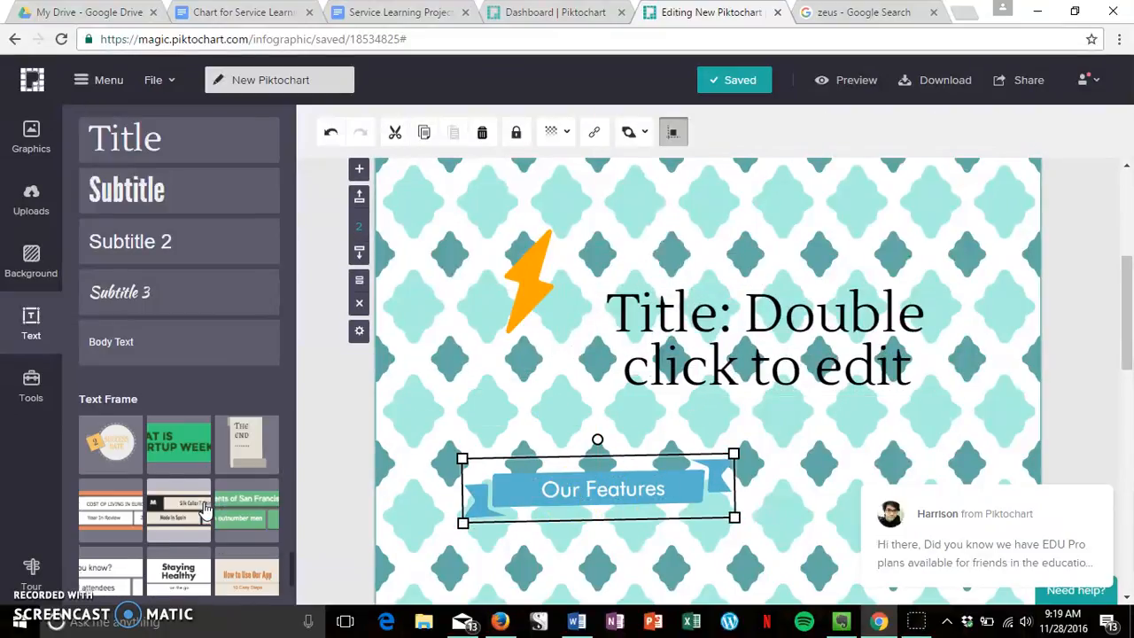
{"action": "scroll", "coordinate": [173, 461], "scroll_direction": "down", "scroll_amount": 3}
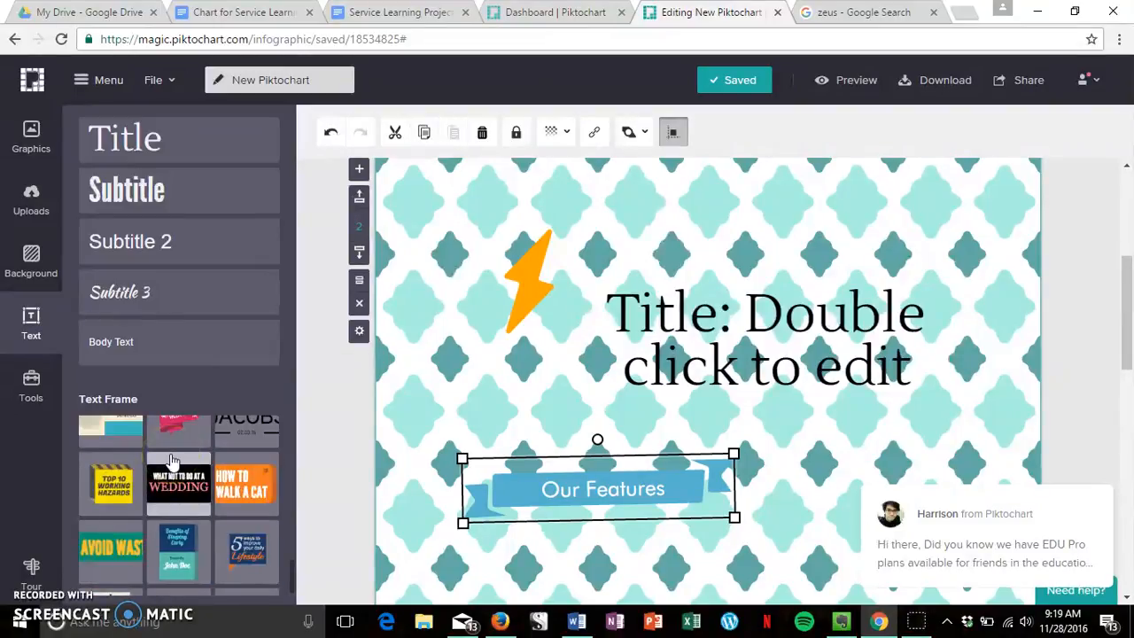
{"action": "scroll", "coordinate": [178, 483], "scroll_direction": "down", "scroll_amount": 5}
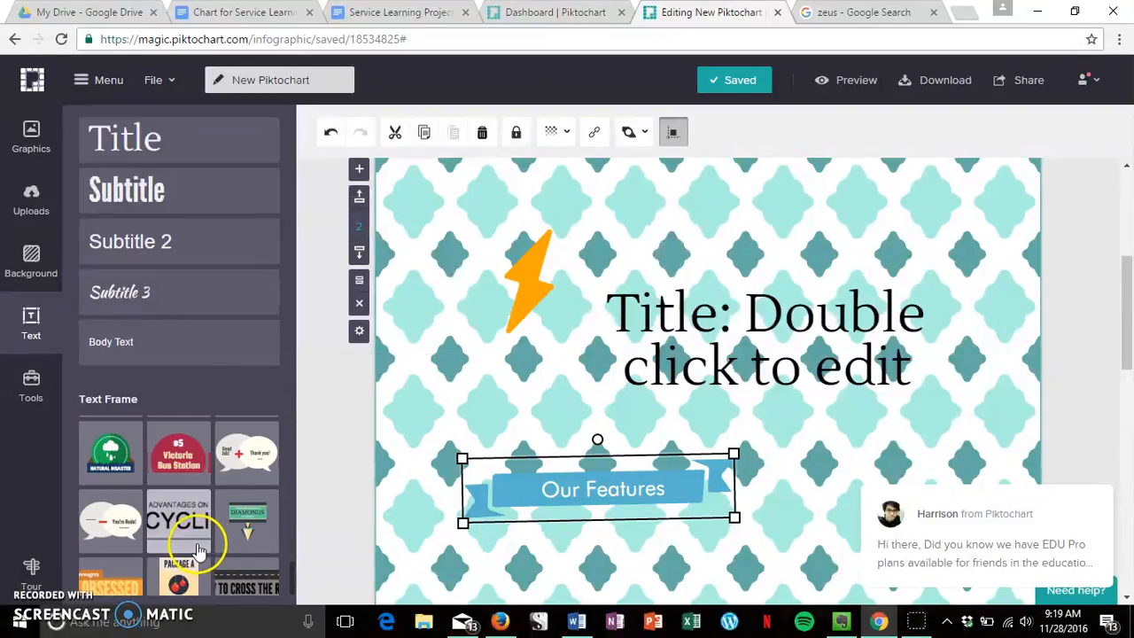
{"action": "scroll", "coordinate": [195, 545], "scroll_direction": "up", "scroll_amount": 3}
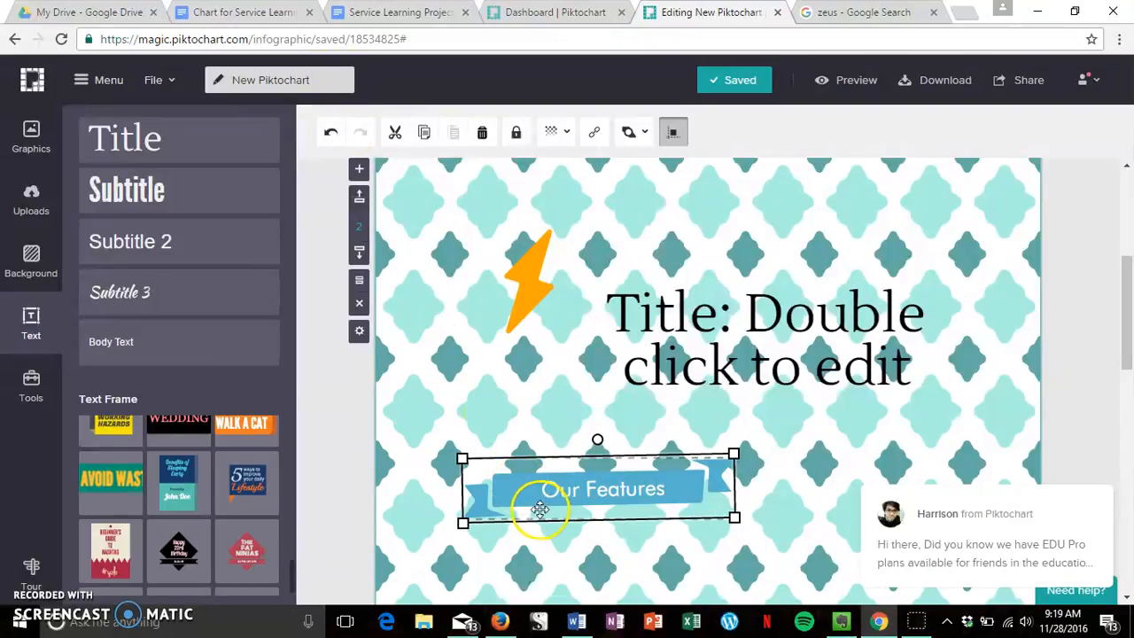
{"action": "left_click_drag", "start_coordinate": [532, 506], "coordinate": [472, 406]}
- Look through the remaining text frame designs and the chart types in the chart editor without inserting a chart
{"action": "scroll", "coordinate": [197, 451], "scroll_direction": "down", "scroll_amount": 6}
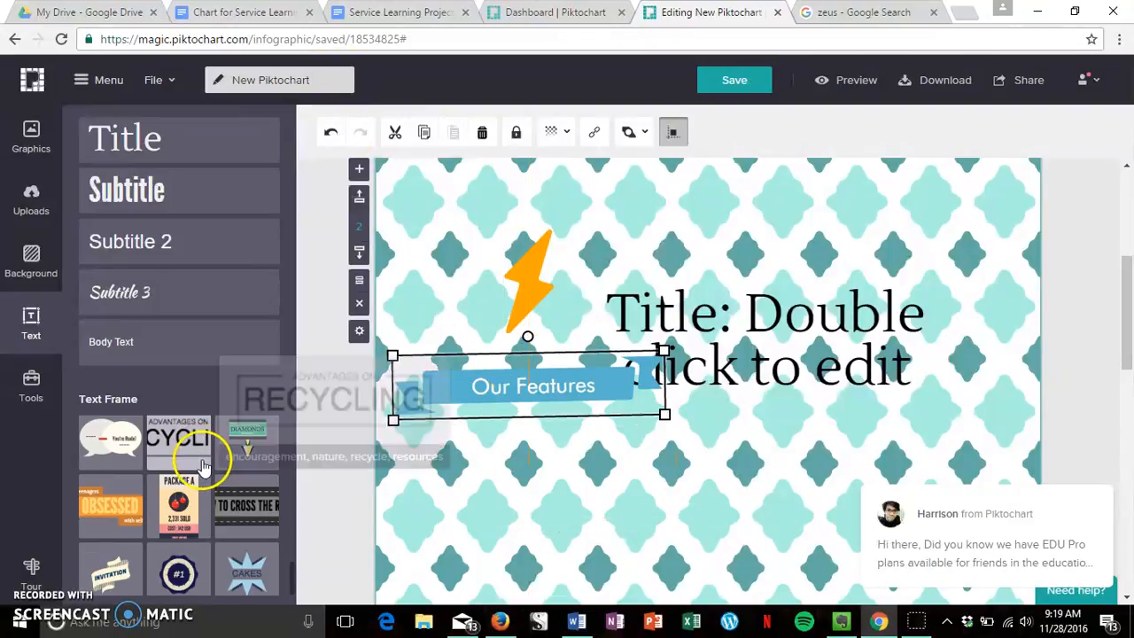
{"action": "scroll", "coordinate": [240, 463], "scroll_direction": "up", "scroll_amount": 6}
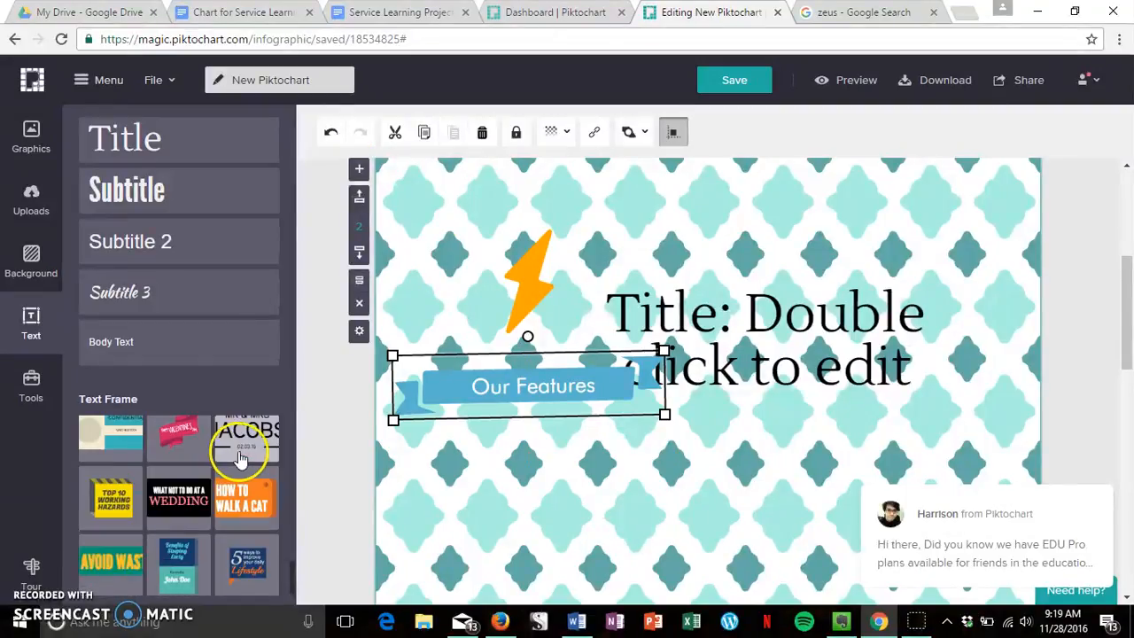
{"action": "scroll", "coordinate": [241, 457], "scroll_direction": "up", "scroll_amount": 5}
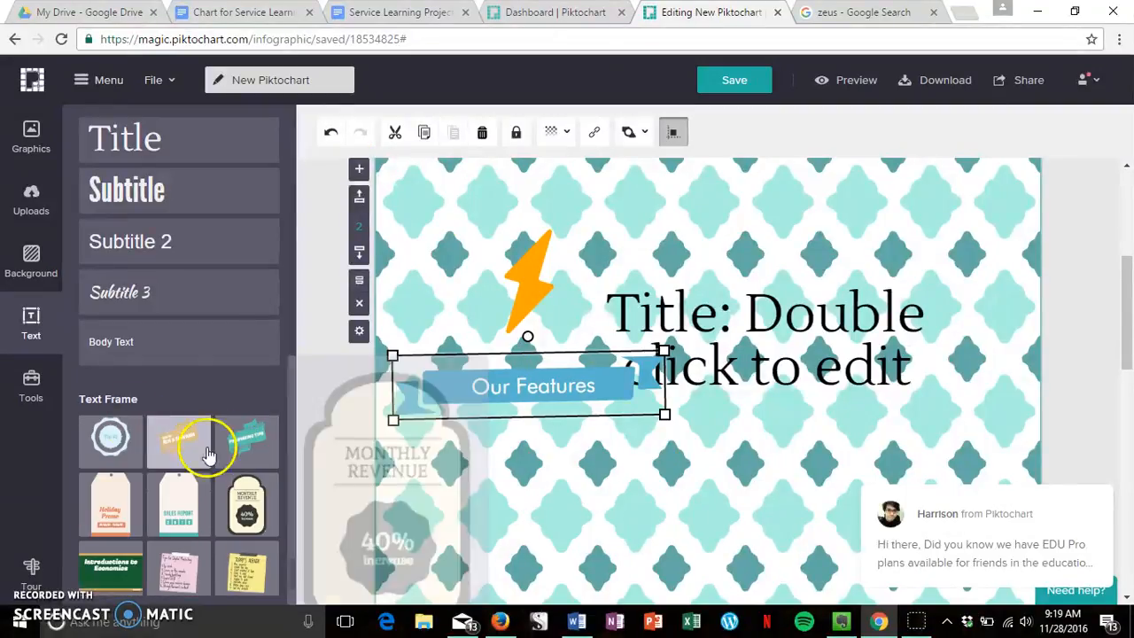
{"action": "left_click", "coordinate": [36, 374]}
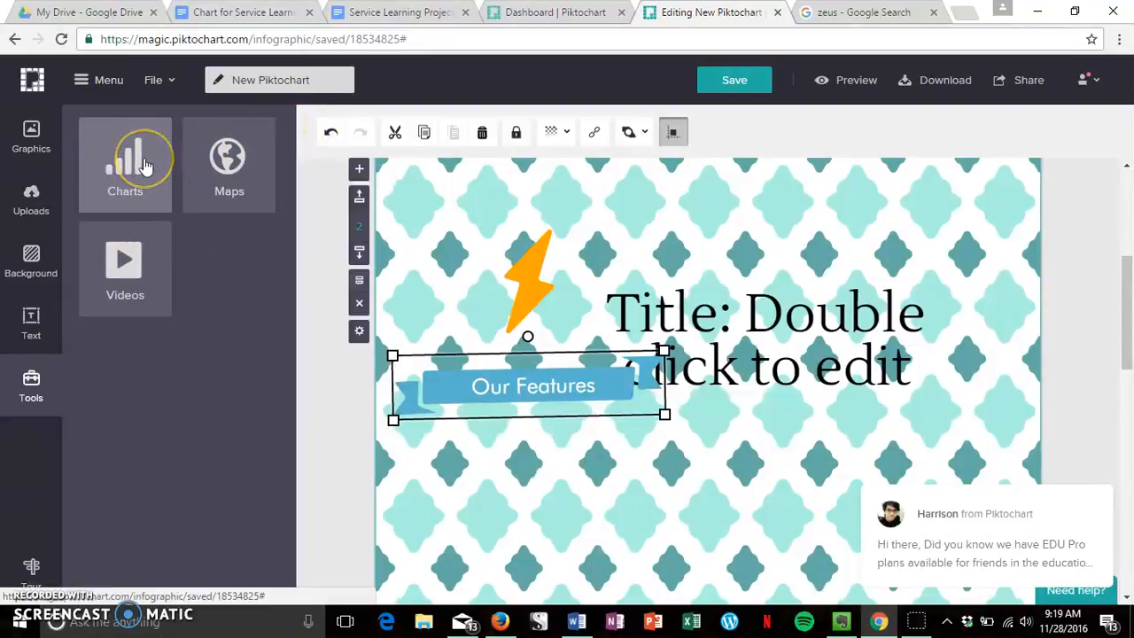
{"action": "left_click", "coordinate": [153, 247]}
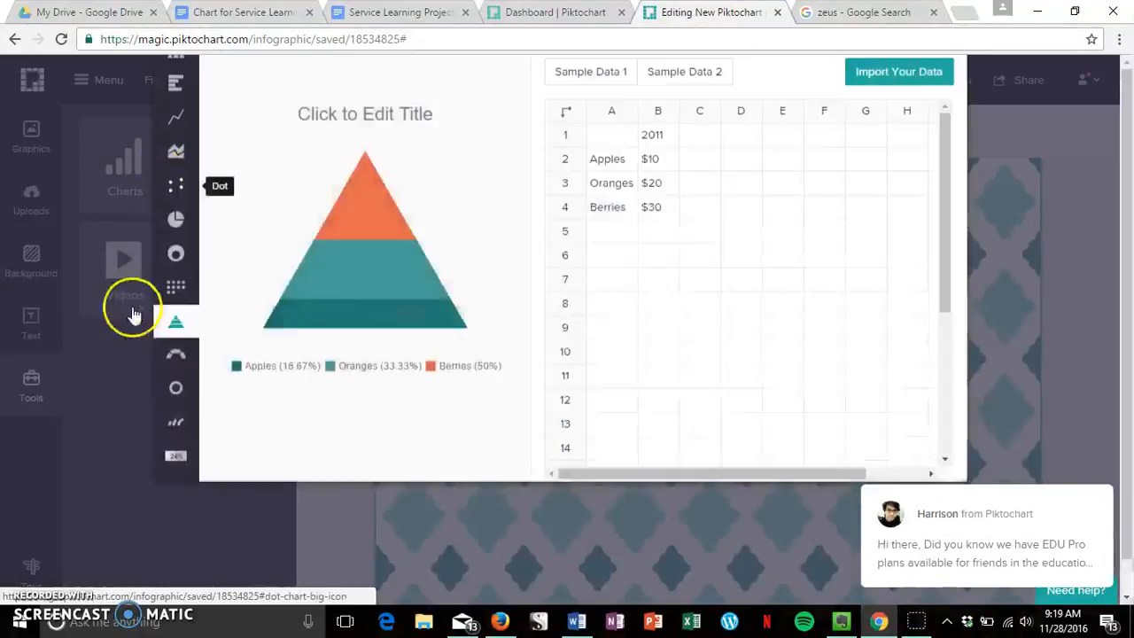
{"action": "left_click", "coordinate": [835, 106]}
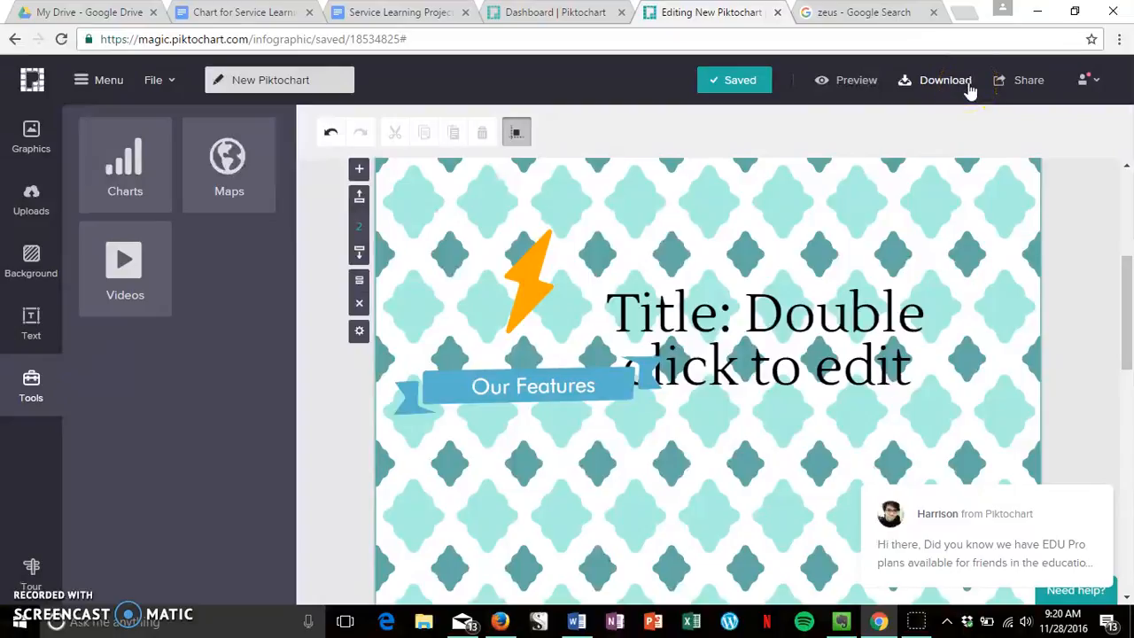
- Start sharing the infographic and save it under the name "Example"
{"action": "left_click", "coordinate": [1021, 73]}
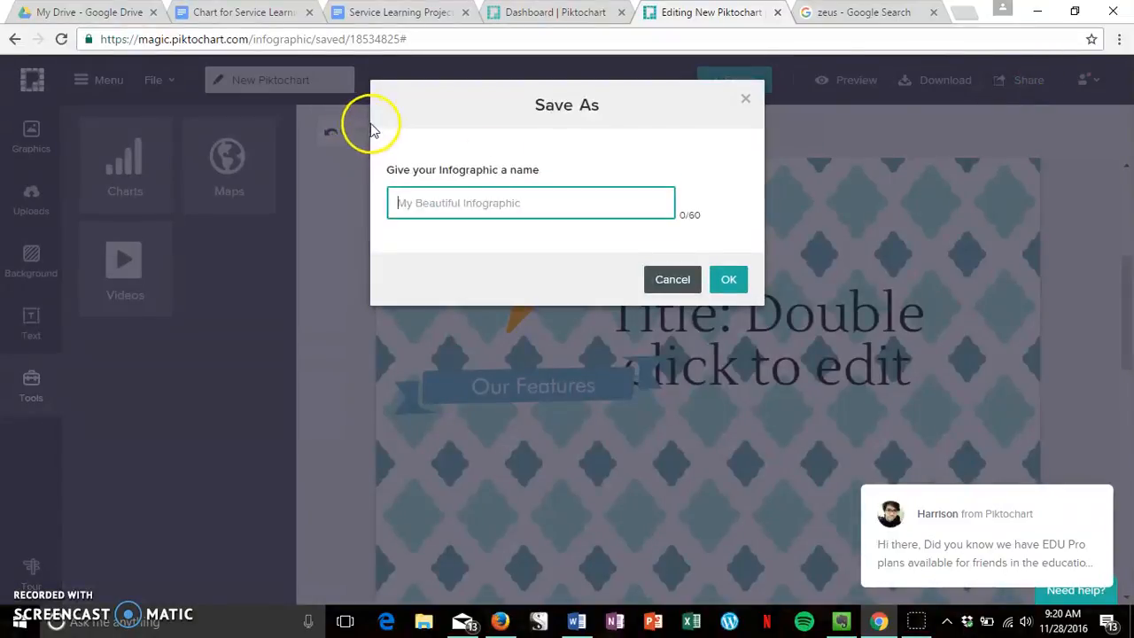
{"action": "type", "text": "Exa"}
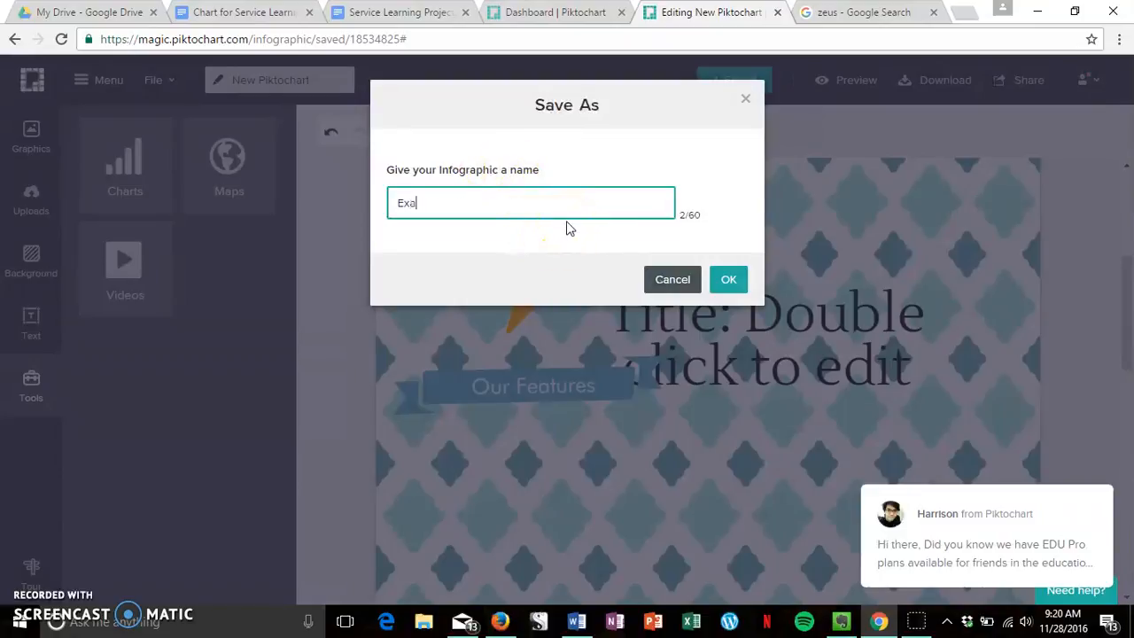
{"action": "type", "text": "mple"}
{"action": "left_click", "coordinate": [727, 279]}
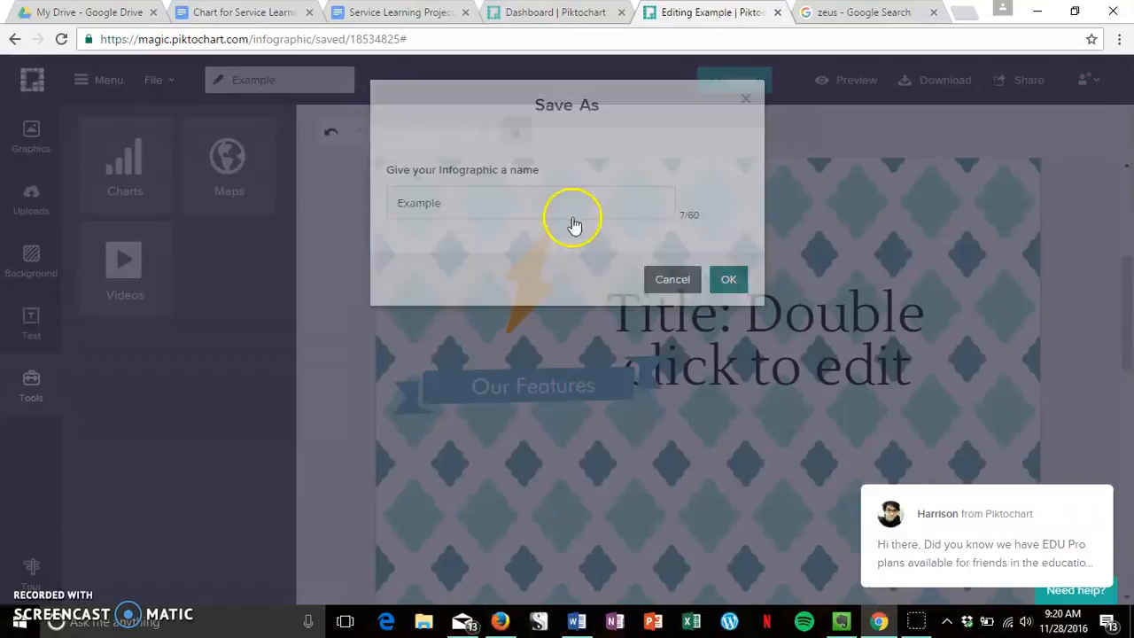
- Publish the infographic with Public visibility, select its generated web link, and close the sharing settings
{"action": "left_click", "coordinate": [576, 314]}
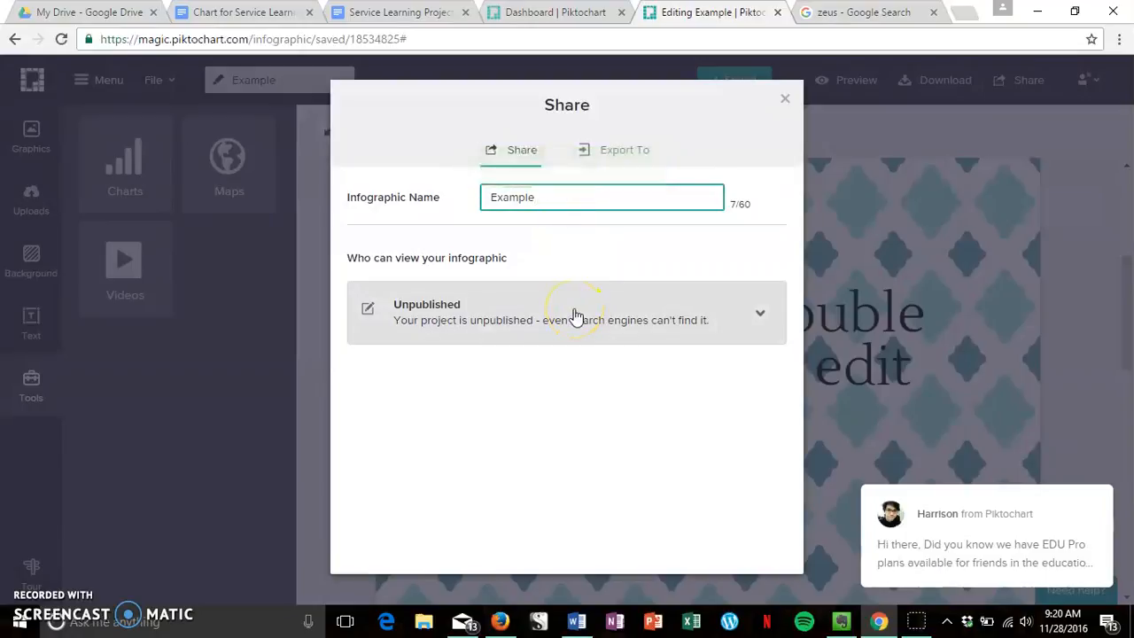
{"action": "left_click", "coordinate": [576, 314]}
{"action": "left_click", "coordinate": [511, 366]}
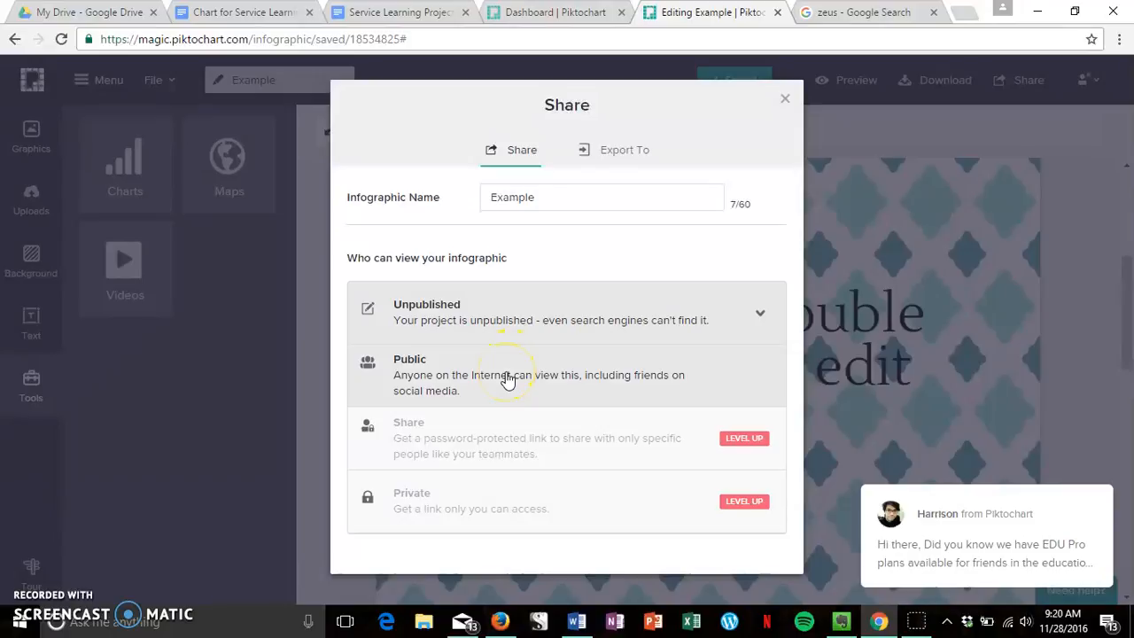
{"action": "left_click", "coordinate": [508, 379]}
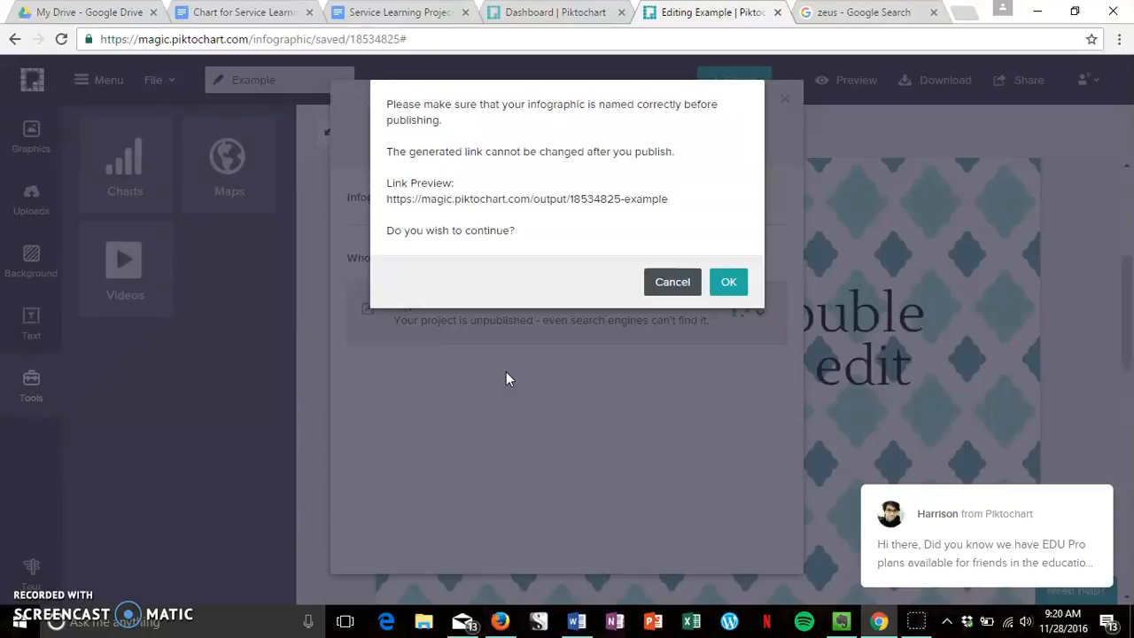
{"action": "left_click", "coordinate": [727, 281]}
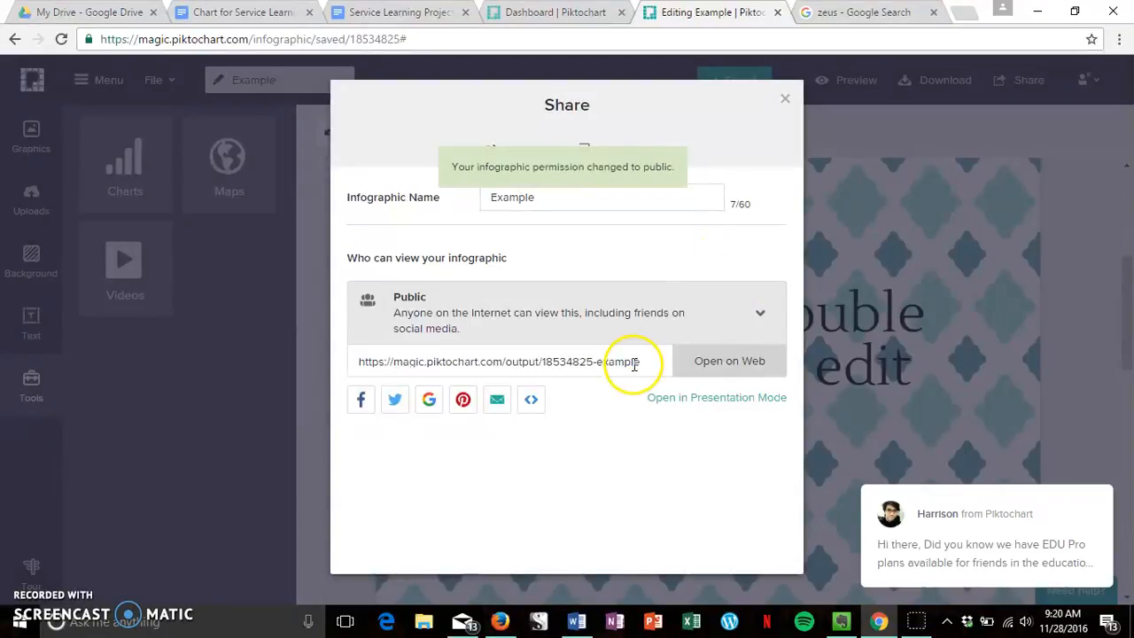
{"action": "left_click_drag", "start_coordinate": [638, 359], "coordinate": [357, 366]}
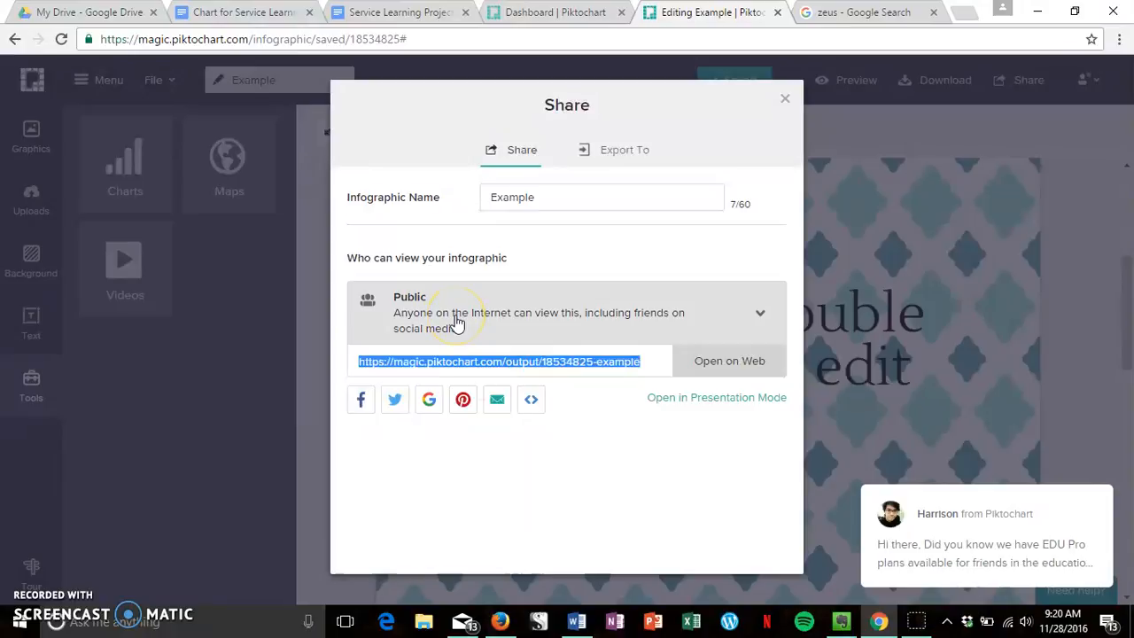
{"action": "left_click", "coordinate": [784, 98]}
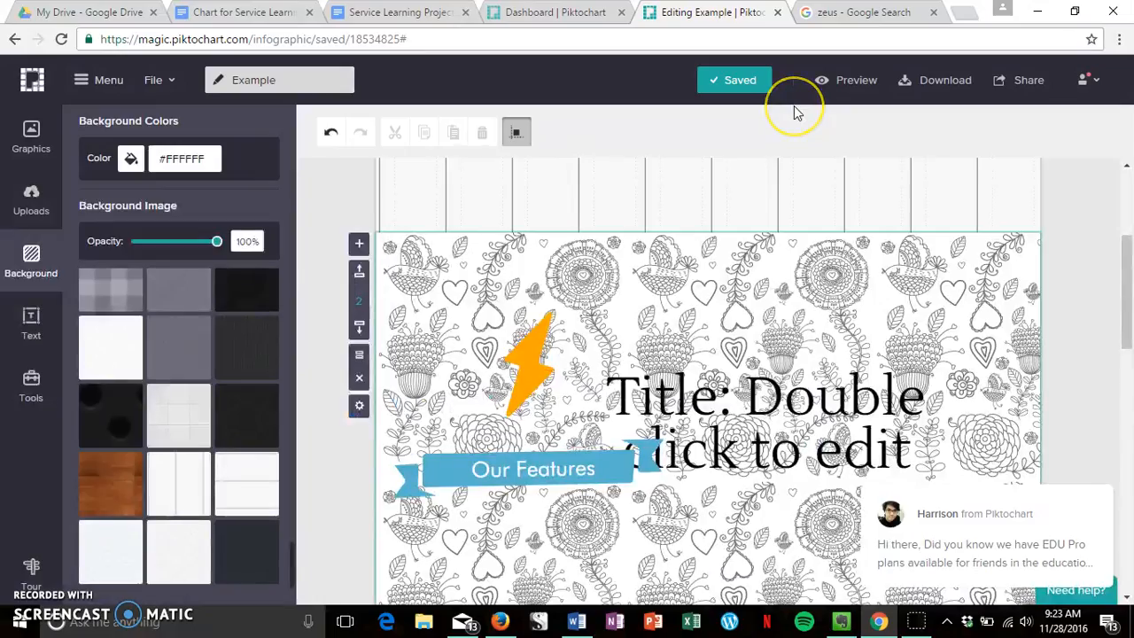